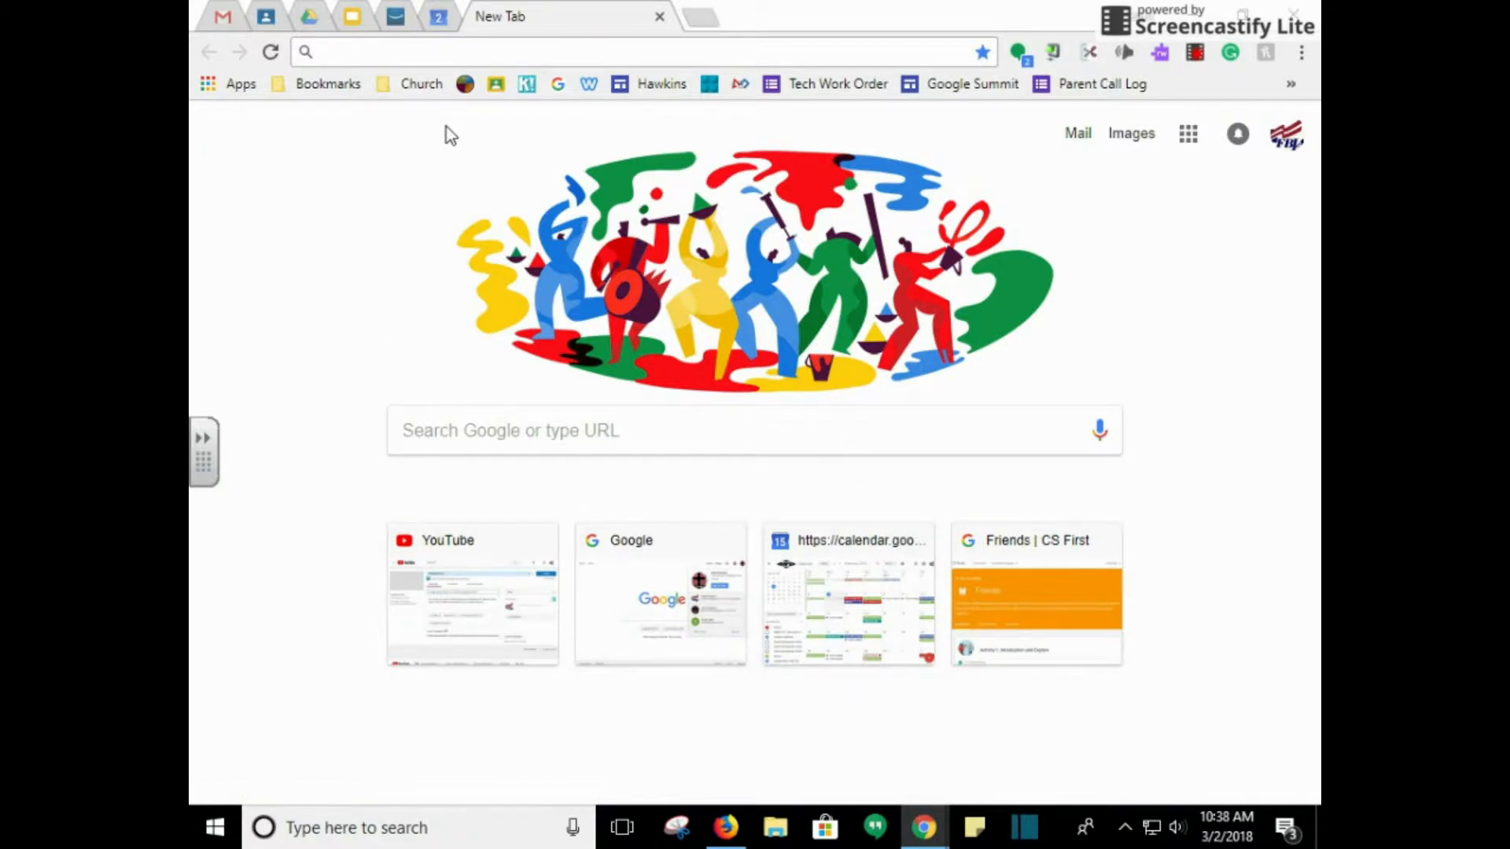
# In Drive, create a new blank Google Doc inside Google Lessons > My Docs
pyautogui.click(308, 19)
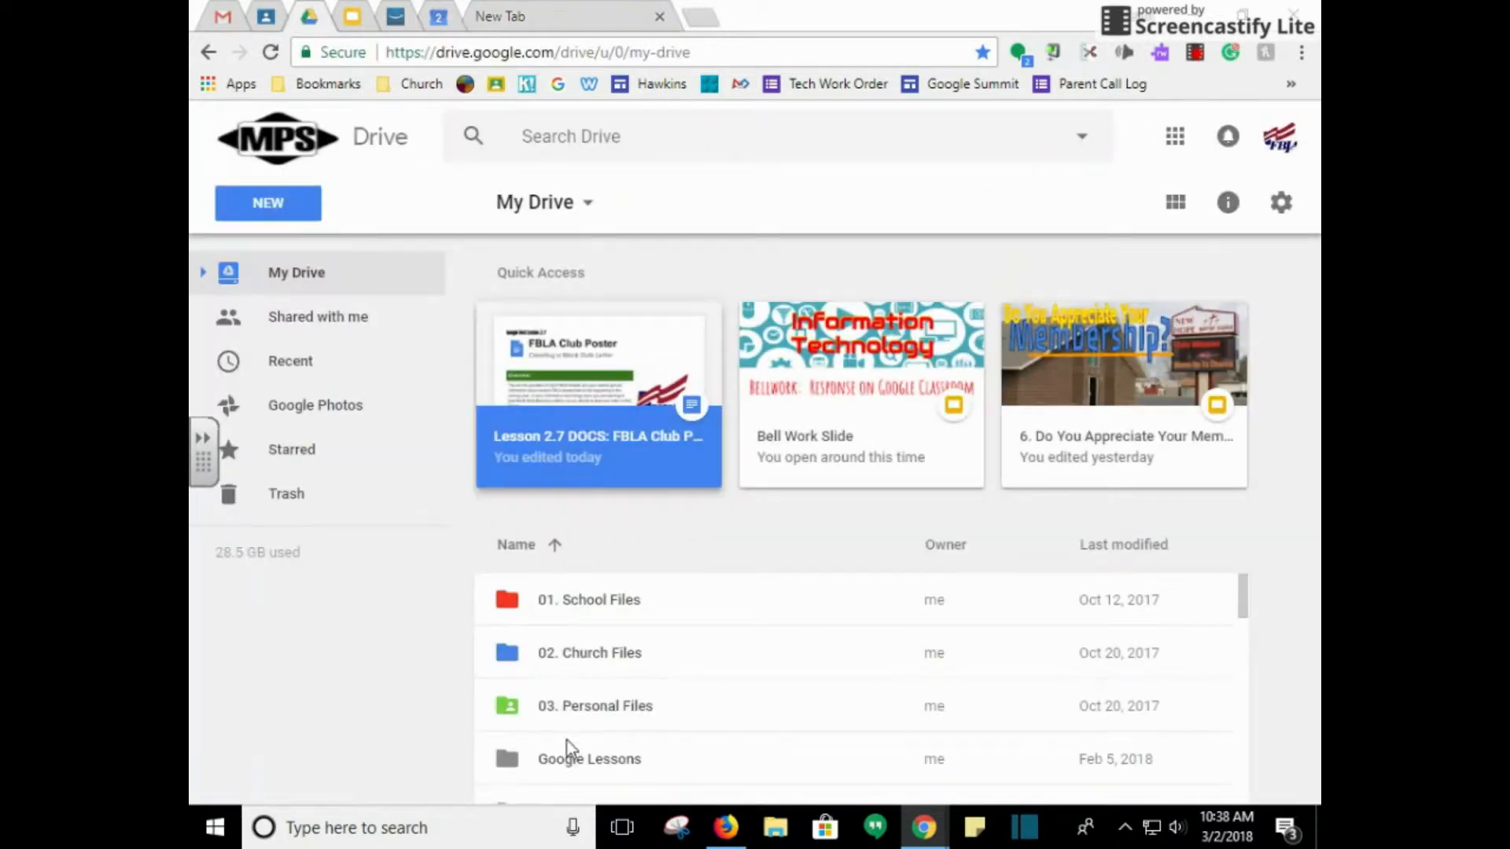
pyautogui.doubleClick(579, 762)
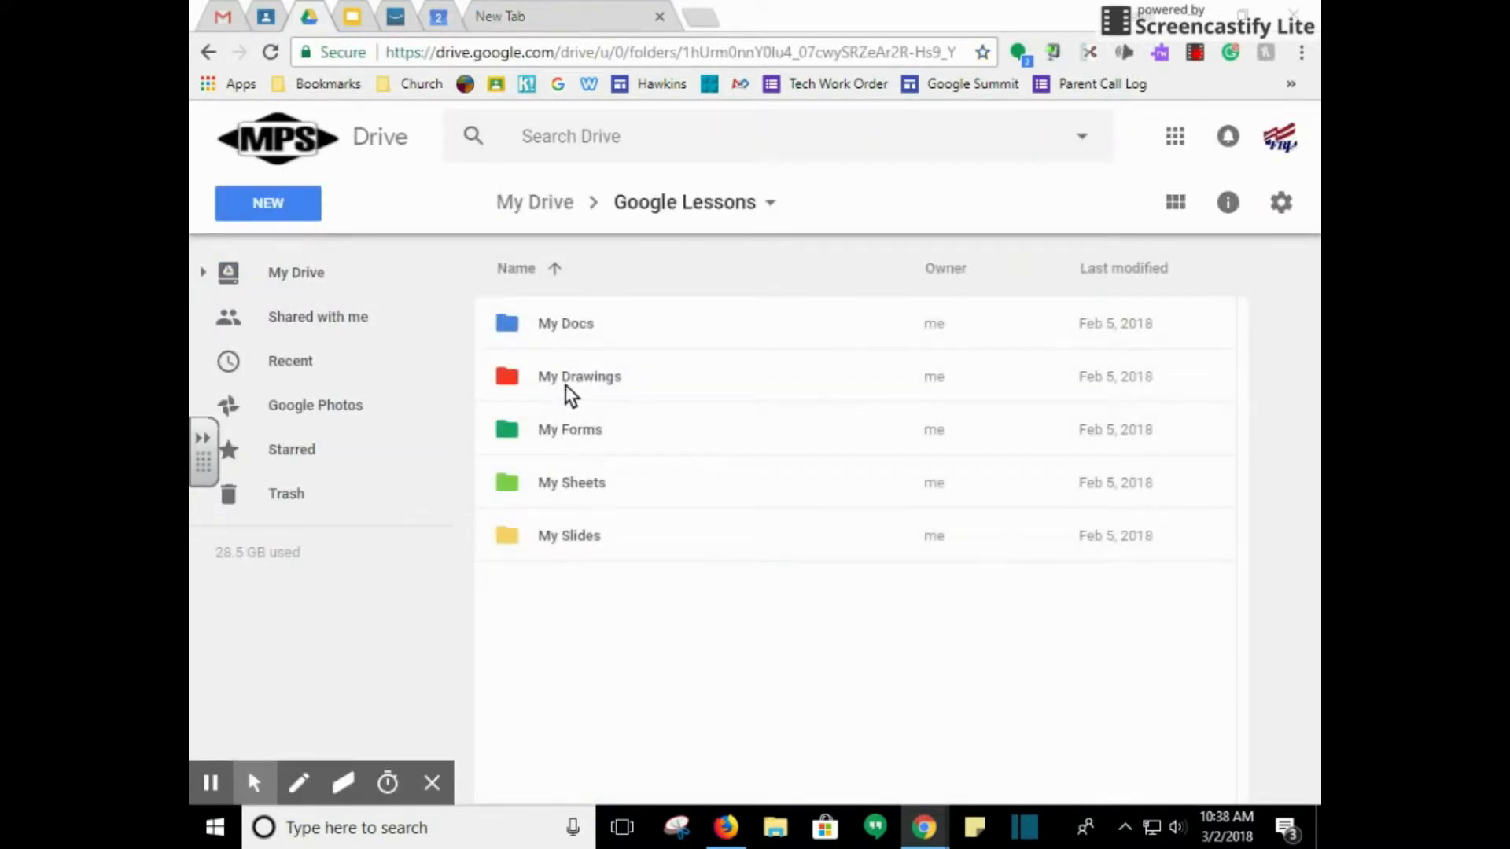
pyautogui.doubleClick(515, 324)
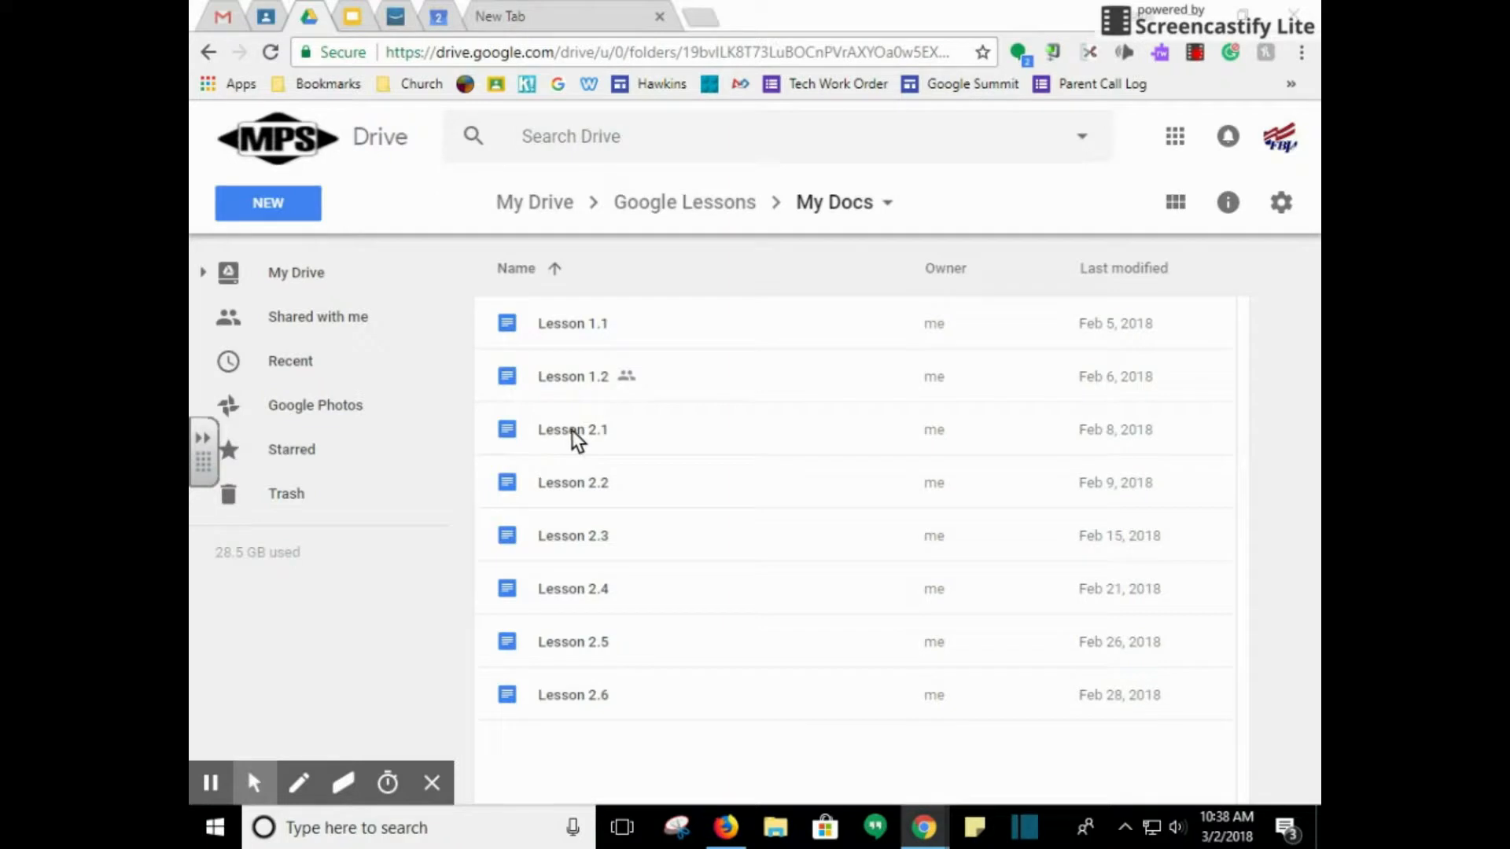
pyautogui.click(265, 208)
pyautogui.click(334, 397)
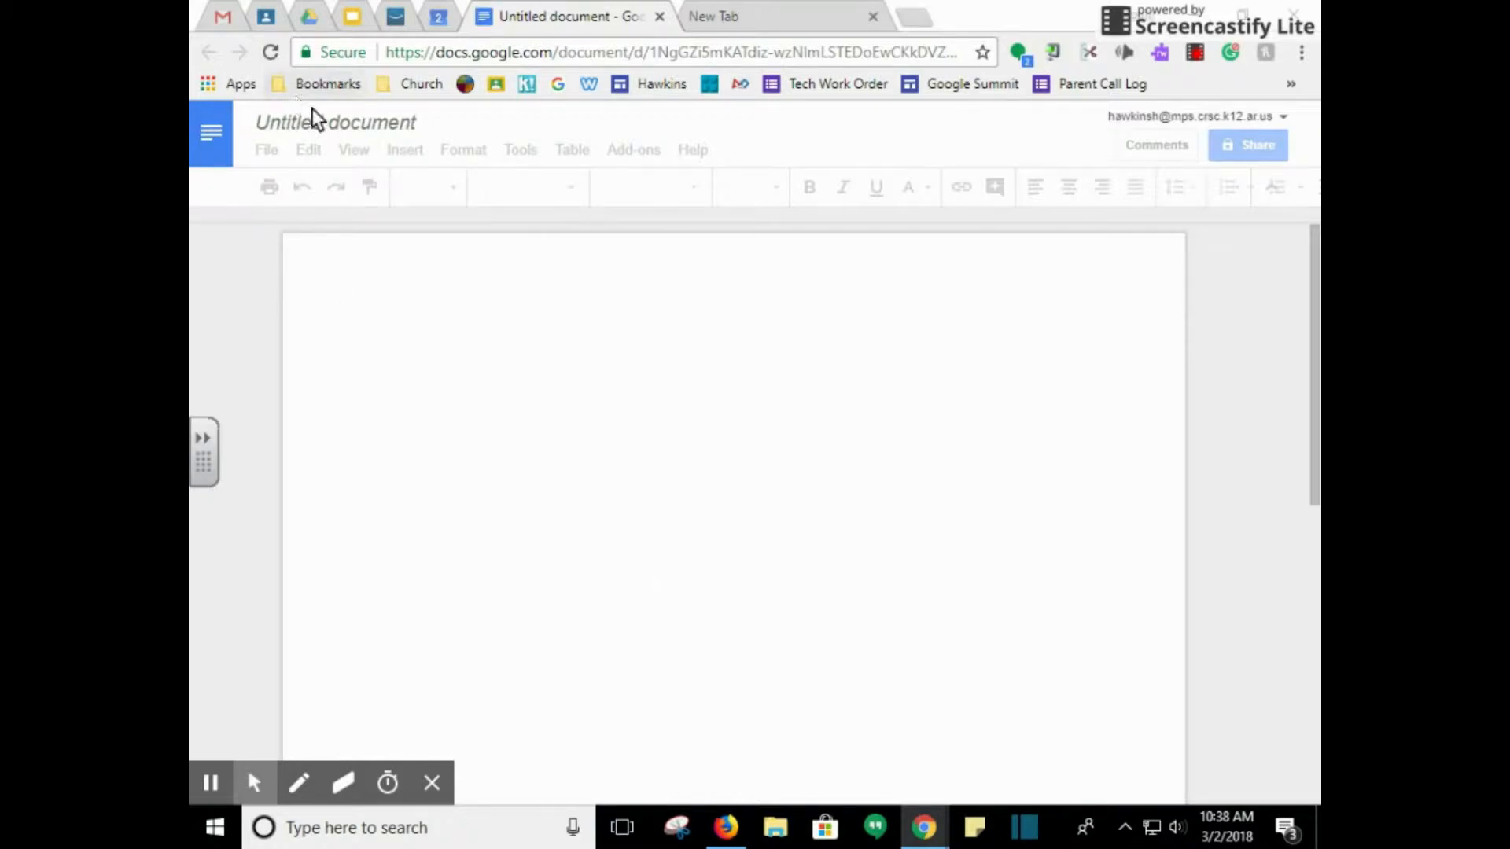
# Title the untitled document 'Lesson 2.7'
pyautogui.click(360, 110)
pyautogui.write('Lesson 2')
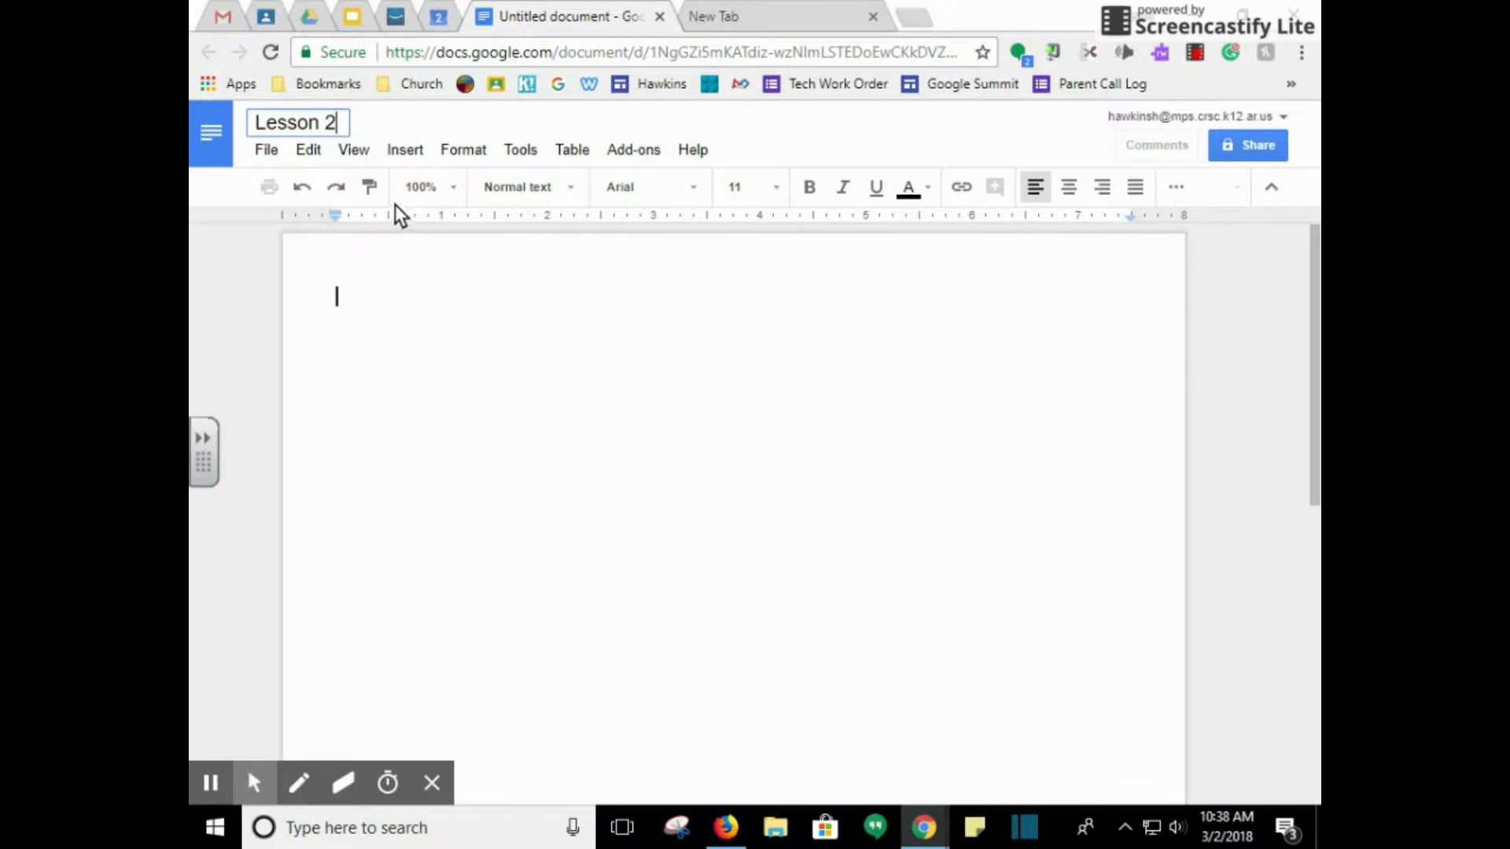
pyautogui.write('.7')
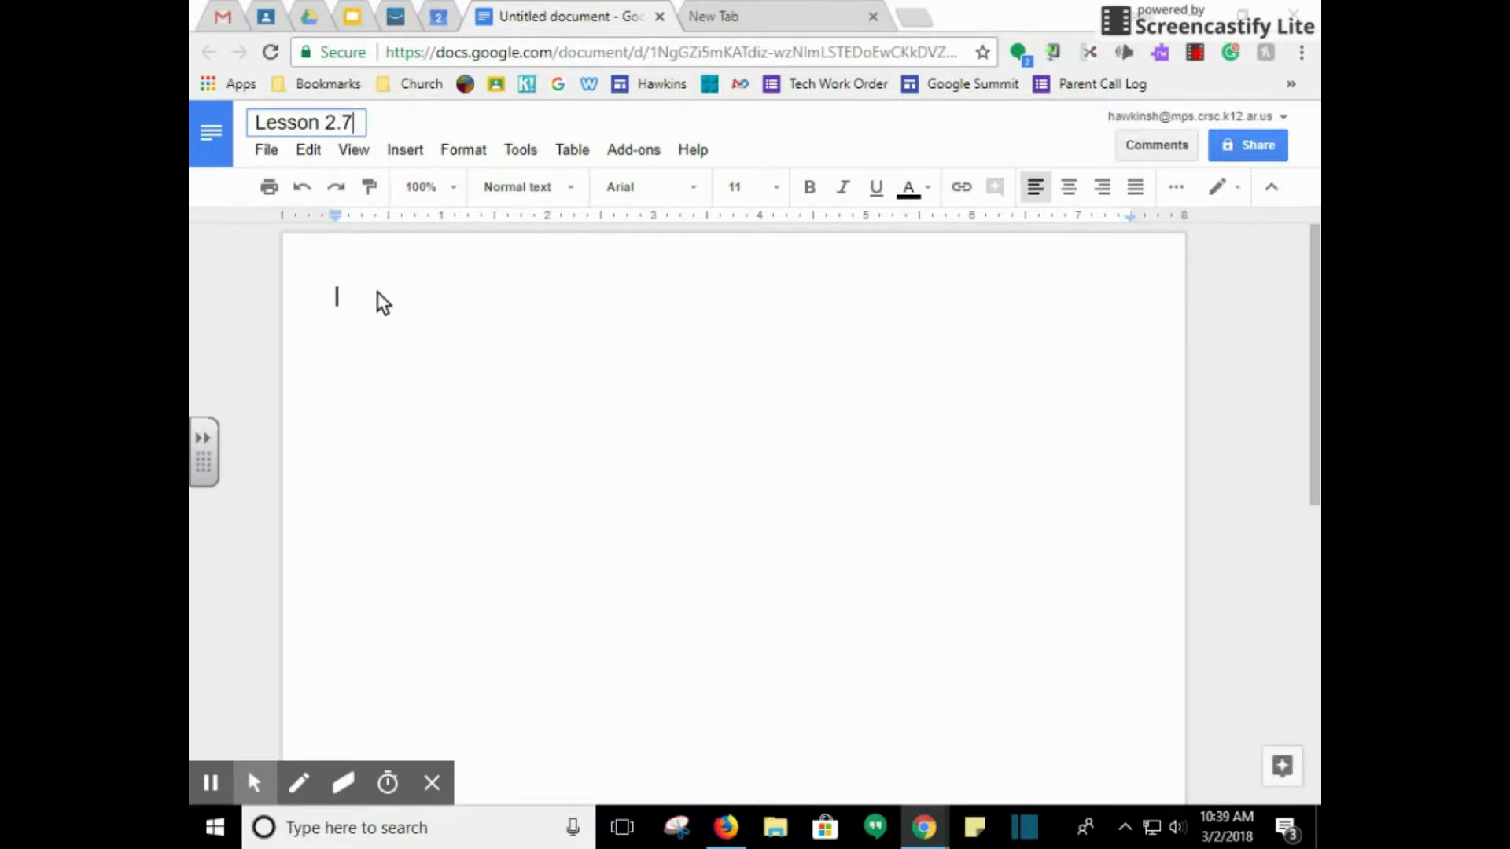
pyautogui.click(372, 297)
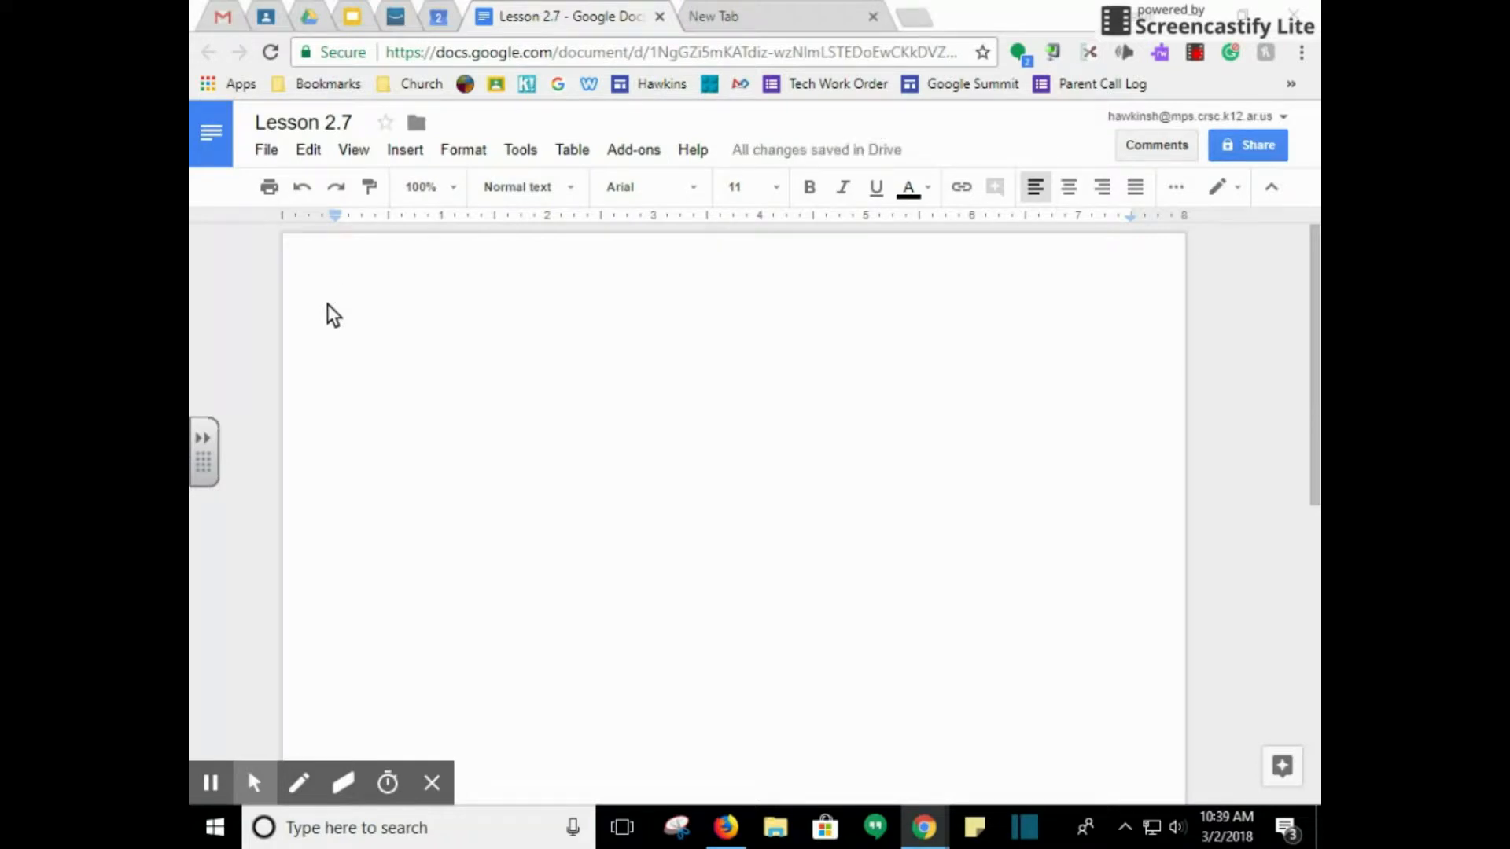
pyautogui.click(268, 151)
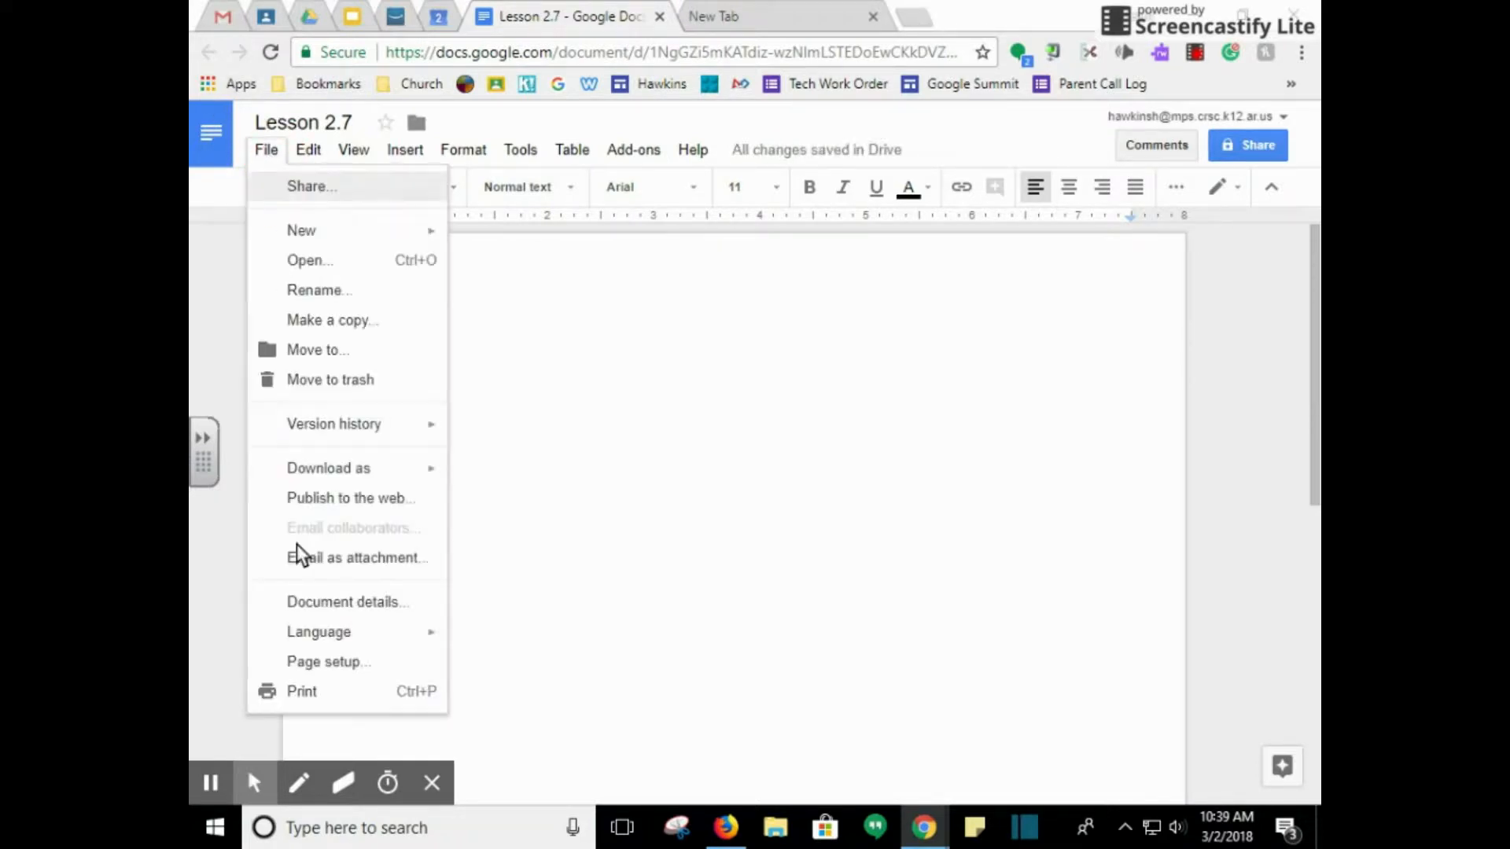
# Set page margins to 2 inches top and 1 inch bottom, left and right
pyautogui.click(305, 662)
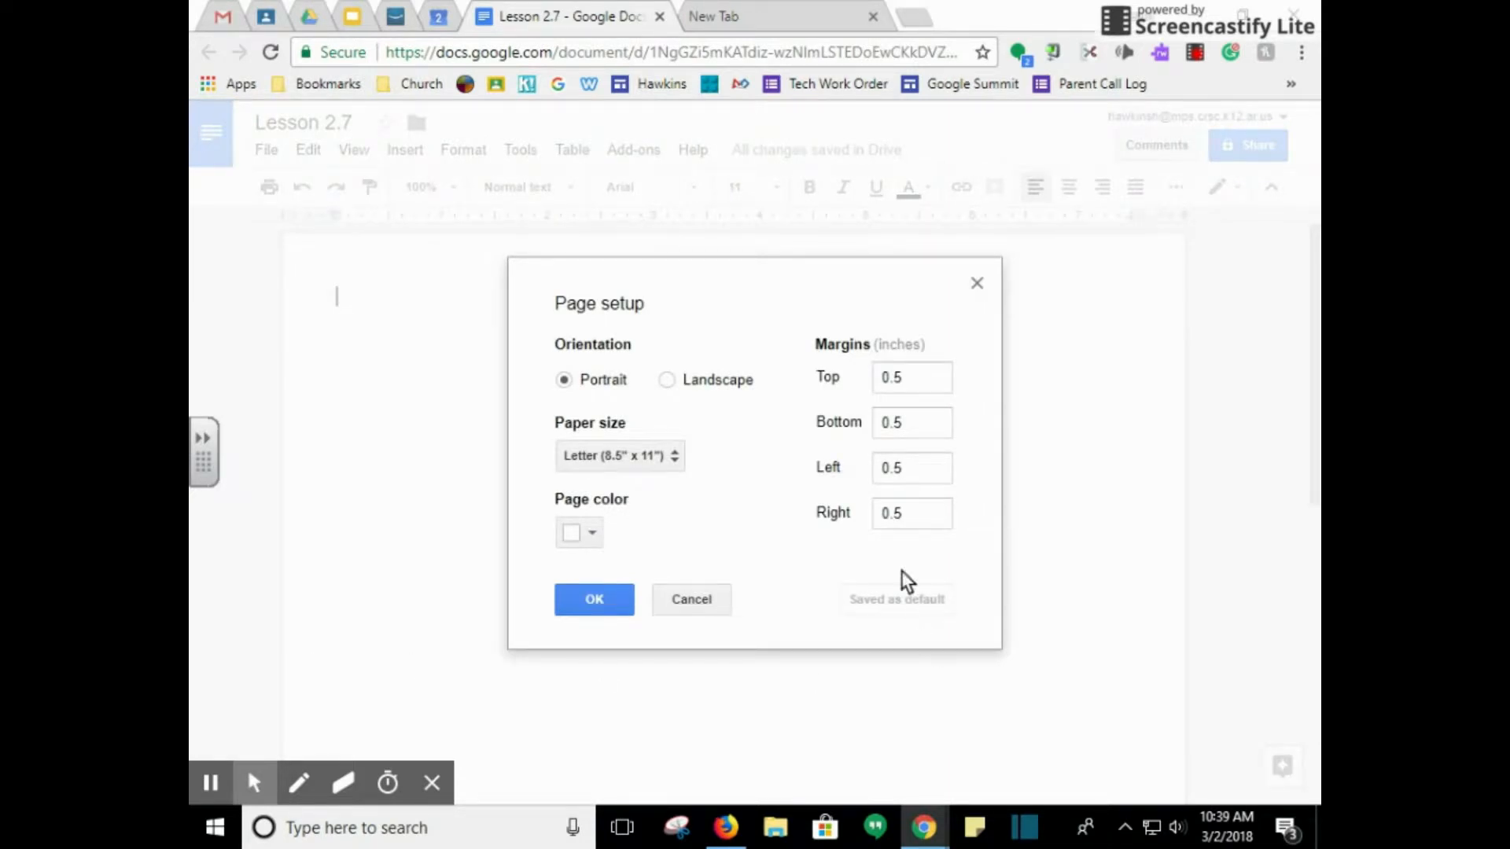
pyautogui.click(833, 381)
pyautogui.write('2')
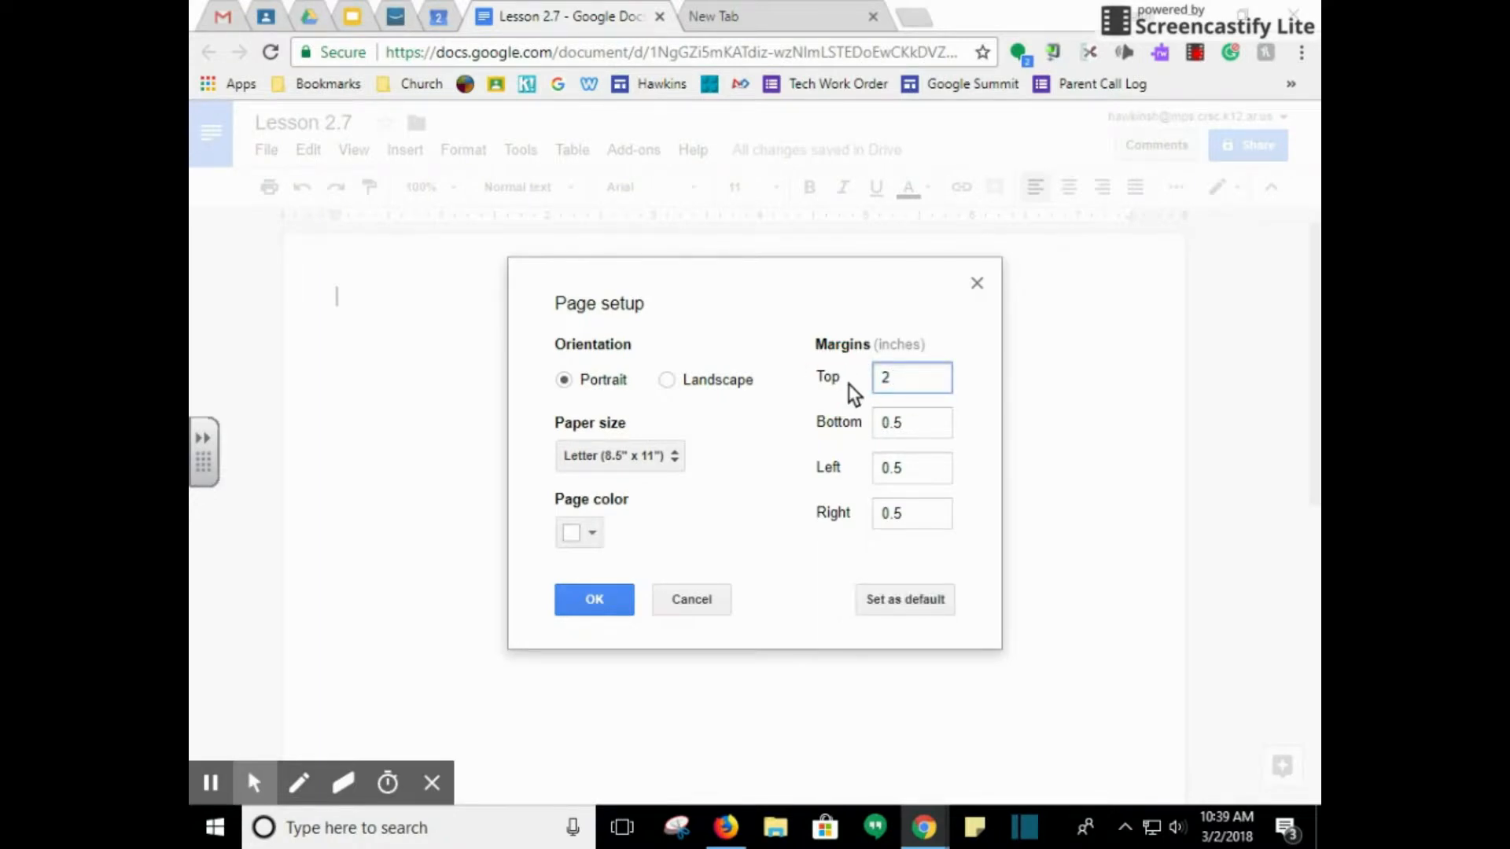
pyautogui.press('Tab')
pyautogui.write('1')
pyautogui.press('Tab')
pyautogui.write('1')
pyautogui.press('Tab')
pyautogui.write('1')
pyautogui.click(853, 533)
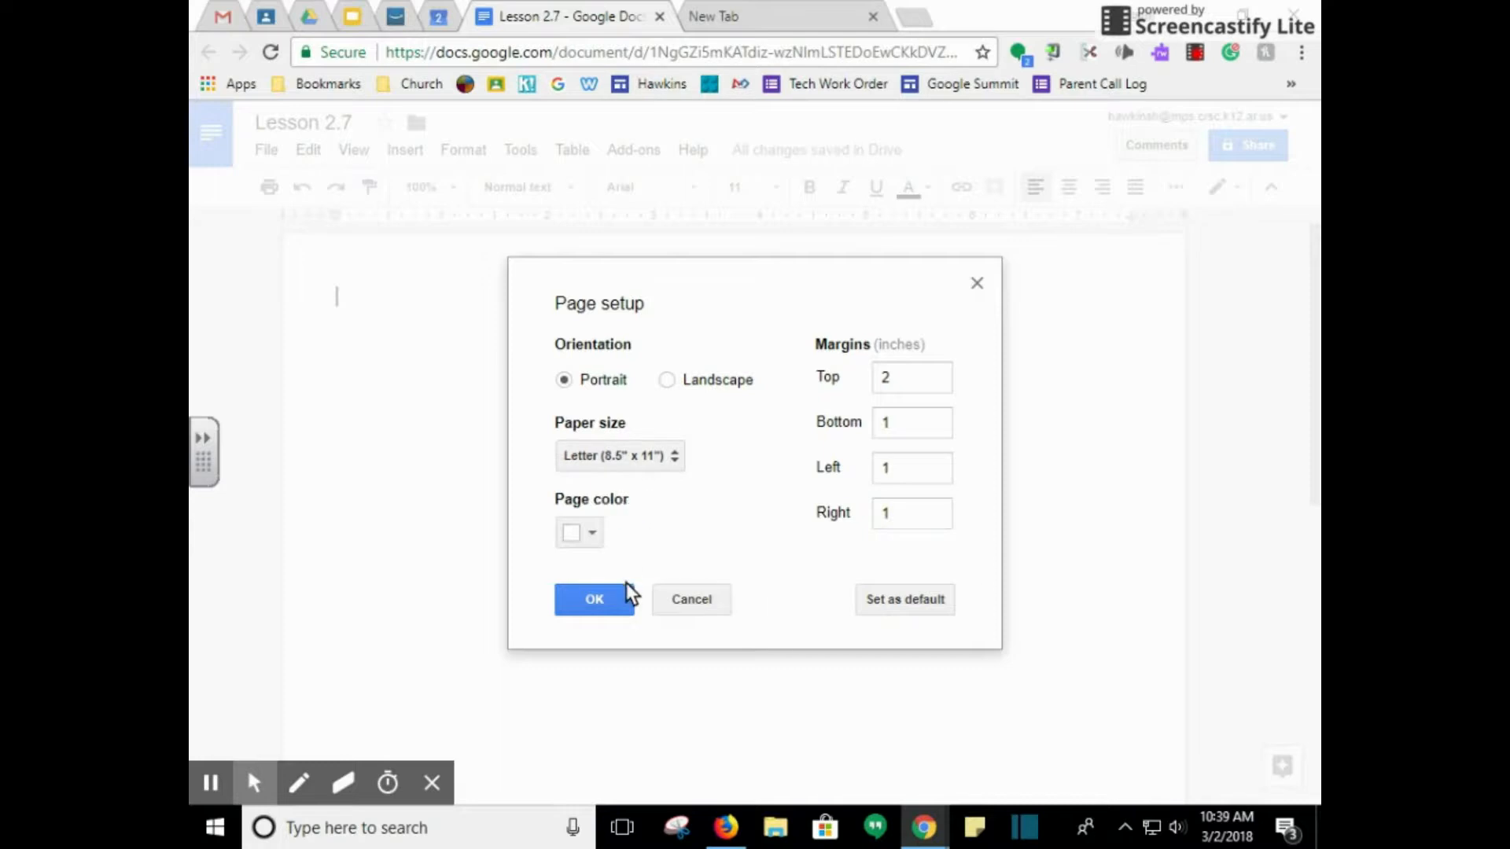
pyautogui.click(604, 597)
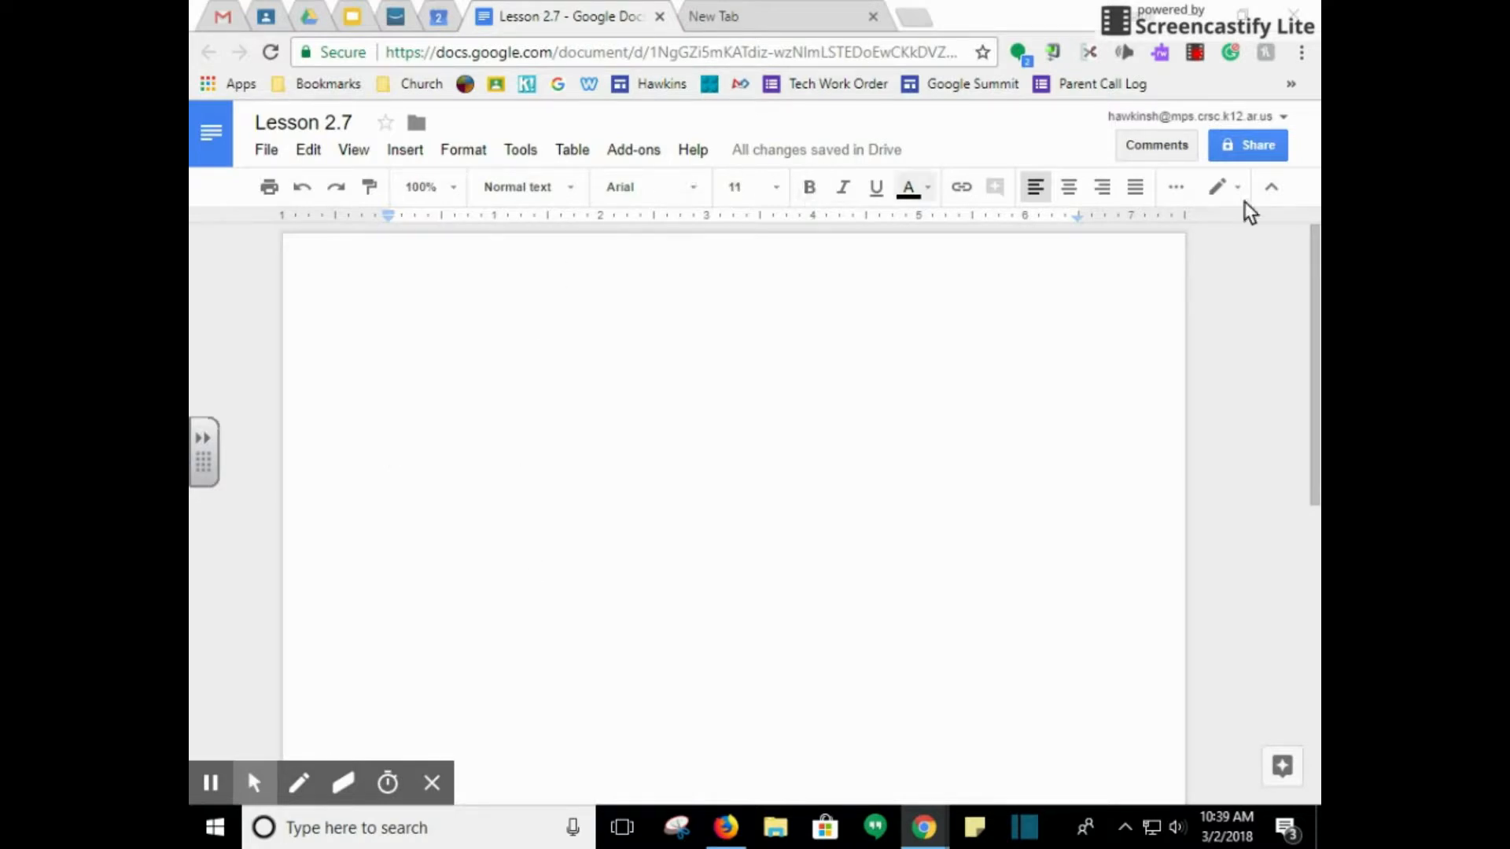
# Apply single line spacing and Times New Roman 12 pt font
pyautogui.click(1178, 195)
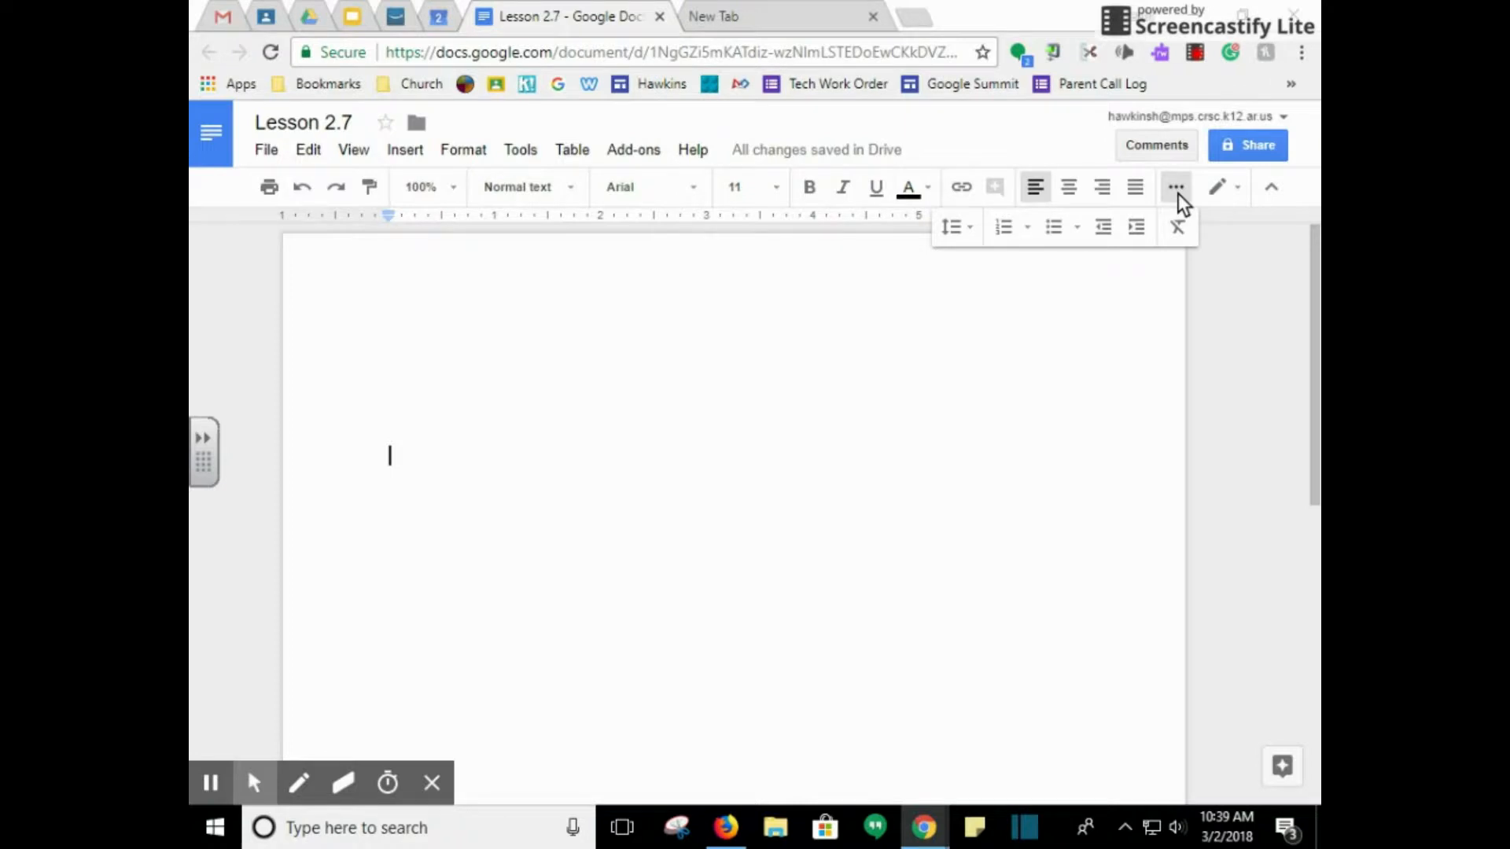
pyautogui.click(970, 238)
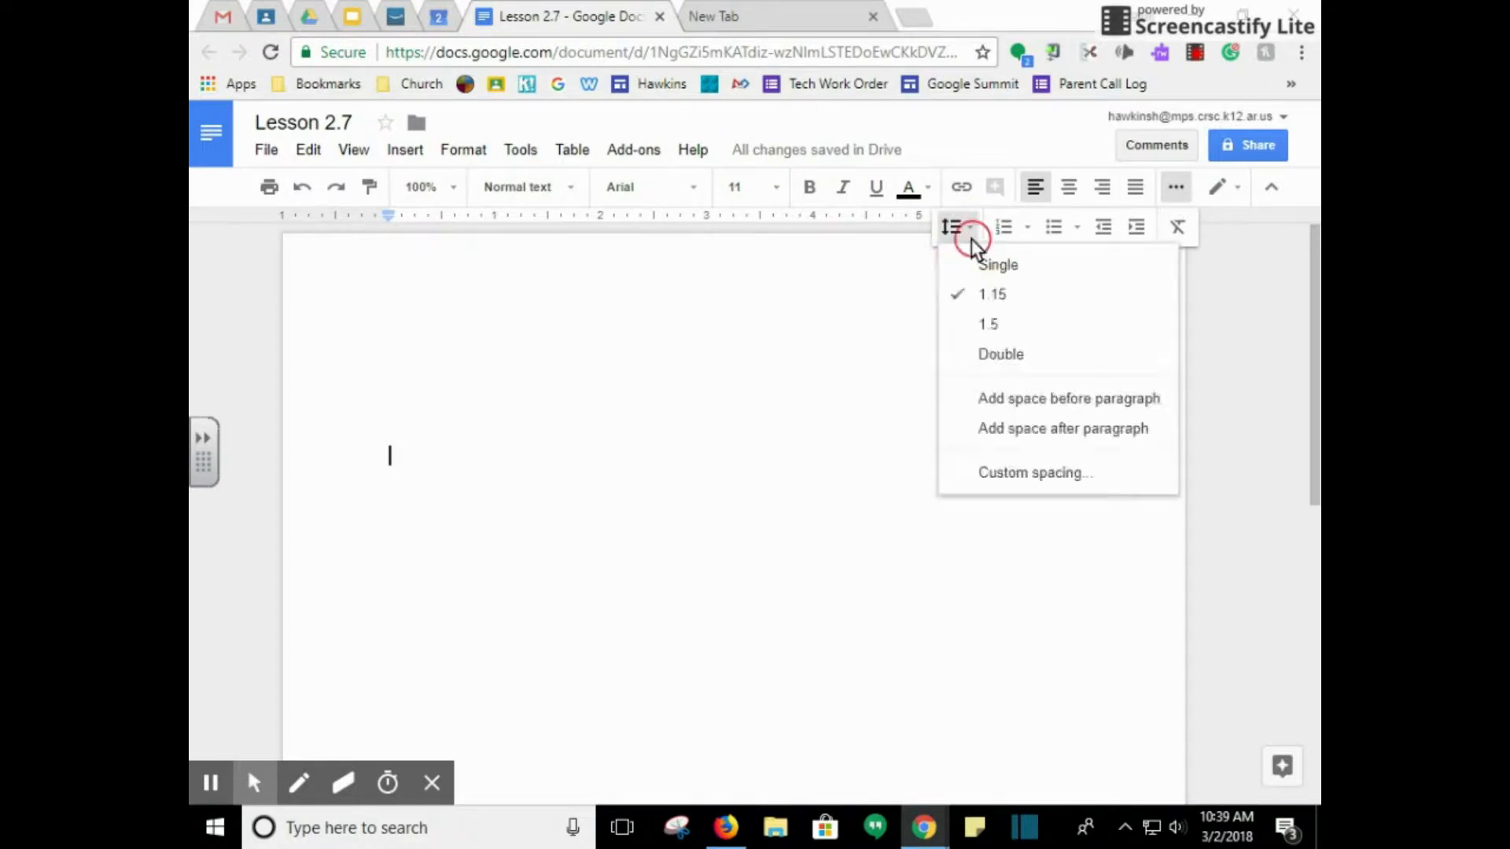
pyautogui.click(980, 269)
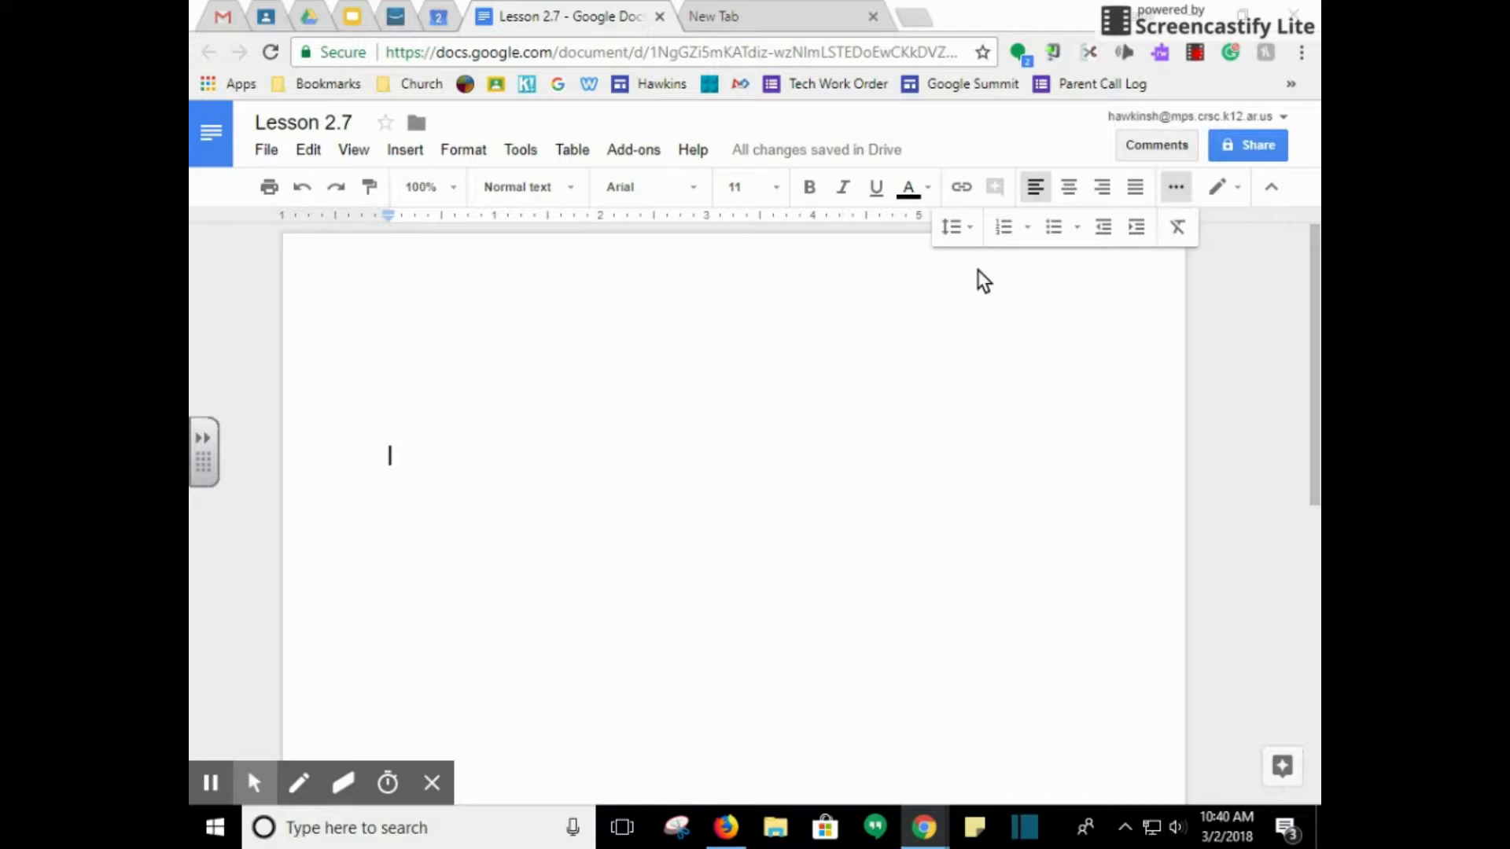
pyautogui.click(690, 193)
pyautogui.moveTo(899, 399); pyautogui.dragTo(894, 677)
pyautogui.click(699, 523)
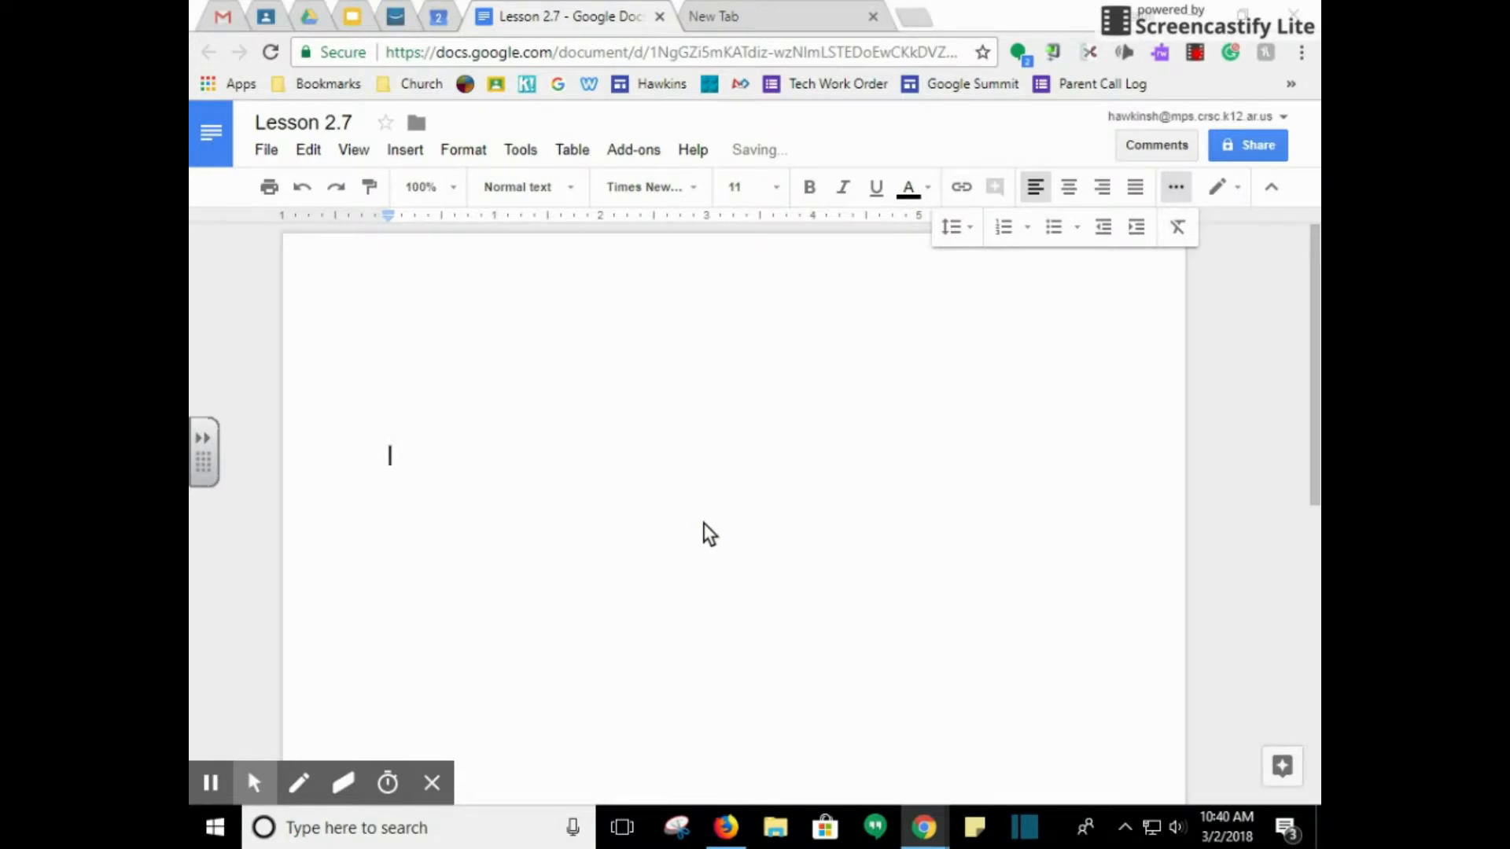
pyautogui.click(775, 189)
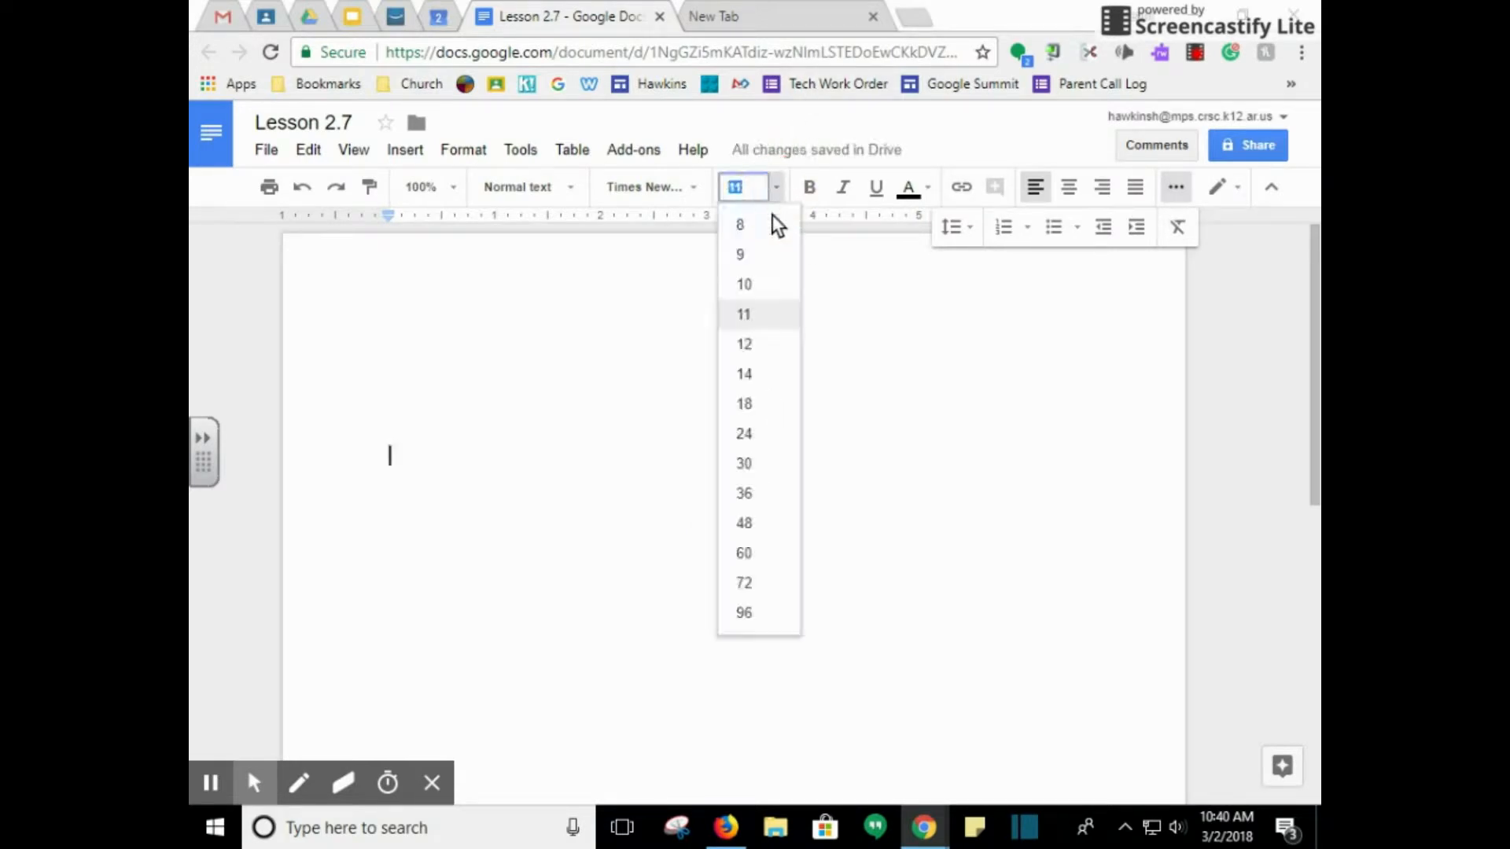
pyautogui.click(764, 344)
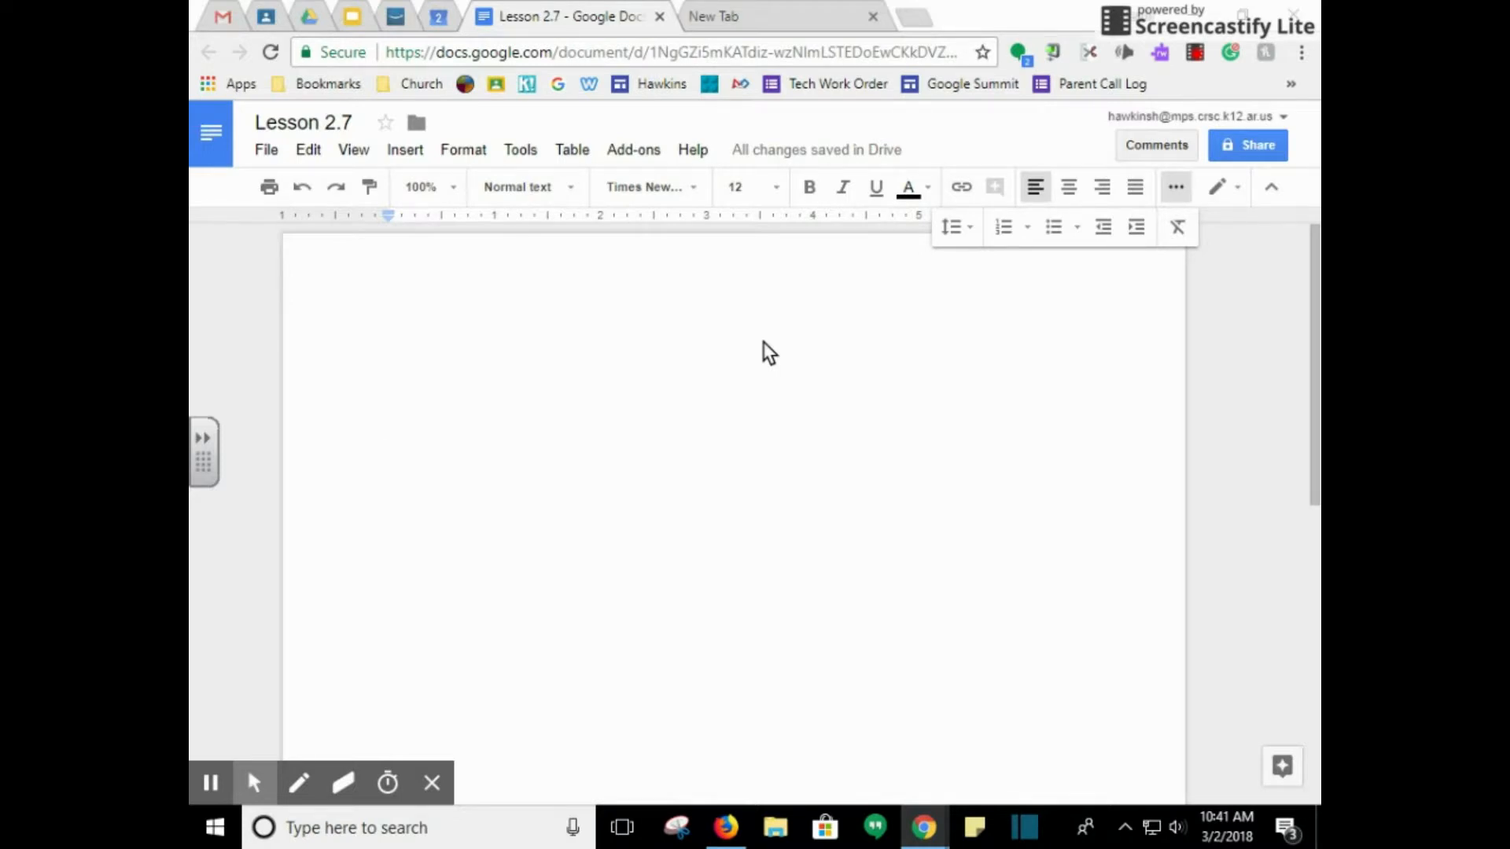
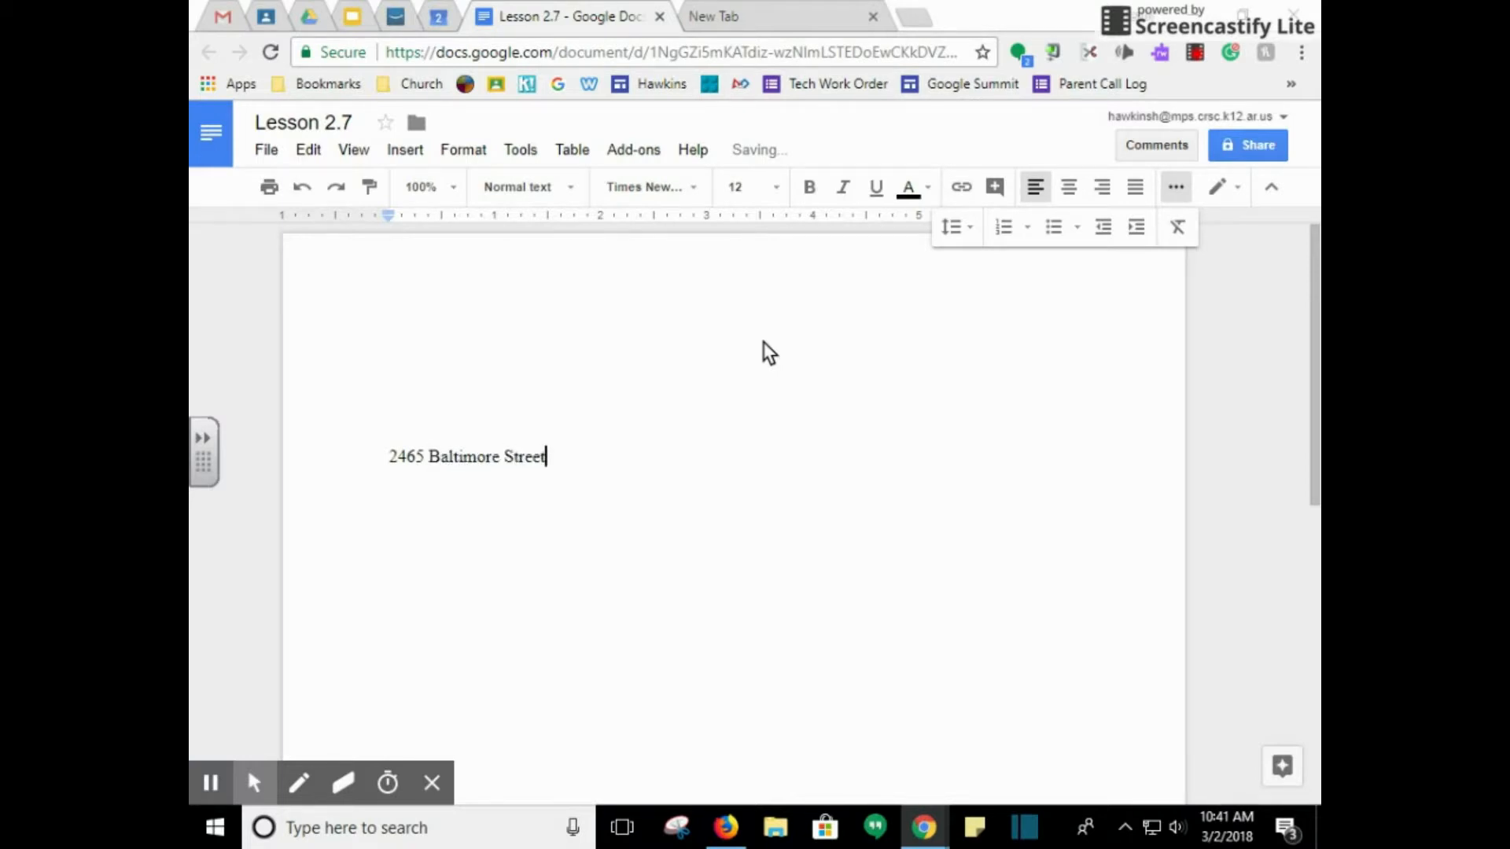
# Type the sender's return address as a street line and a city, state and ZIP line
pyautogui.press('Return')
pyautogui.write('Manila, AR 72442')
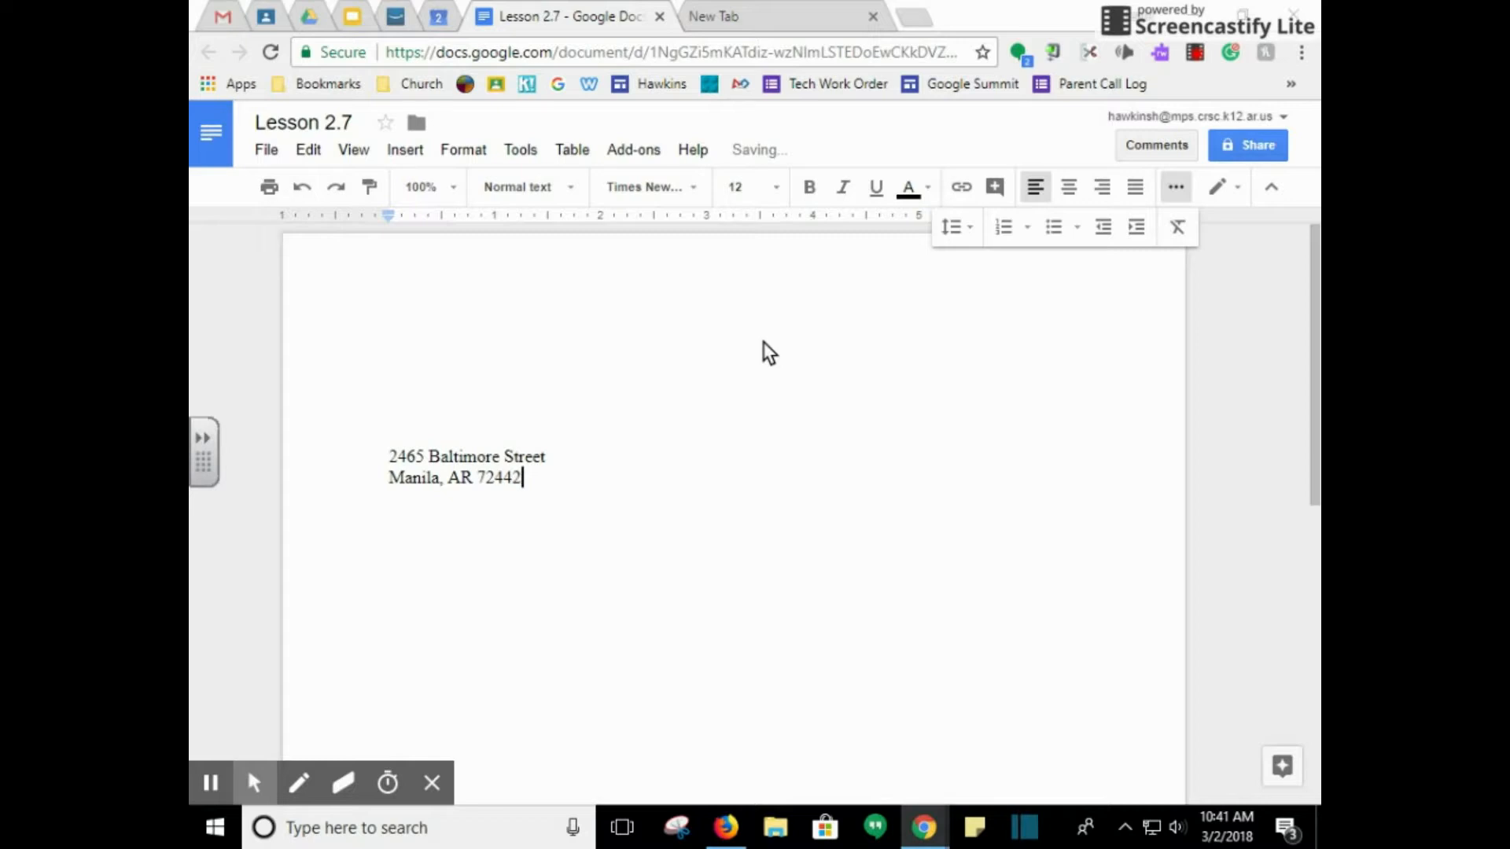
pyautogui.press('Return')
# Add the date 'August 28, 2018', then begin the recipient's name and title line
pyautogui.write('August 28, 20')
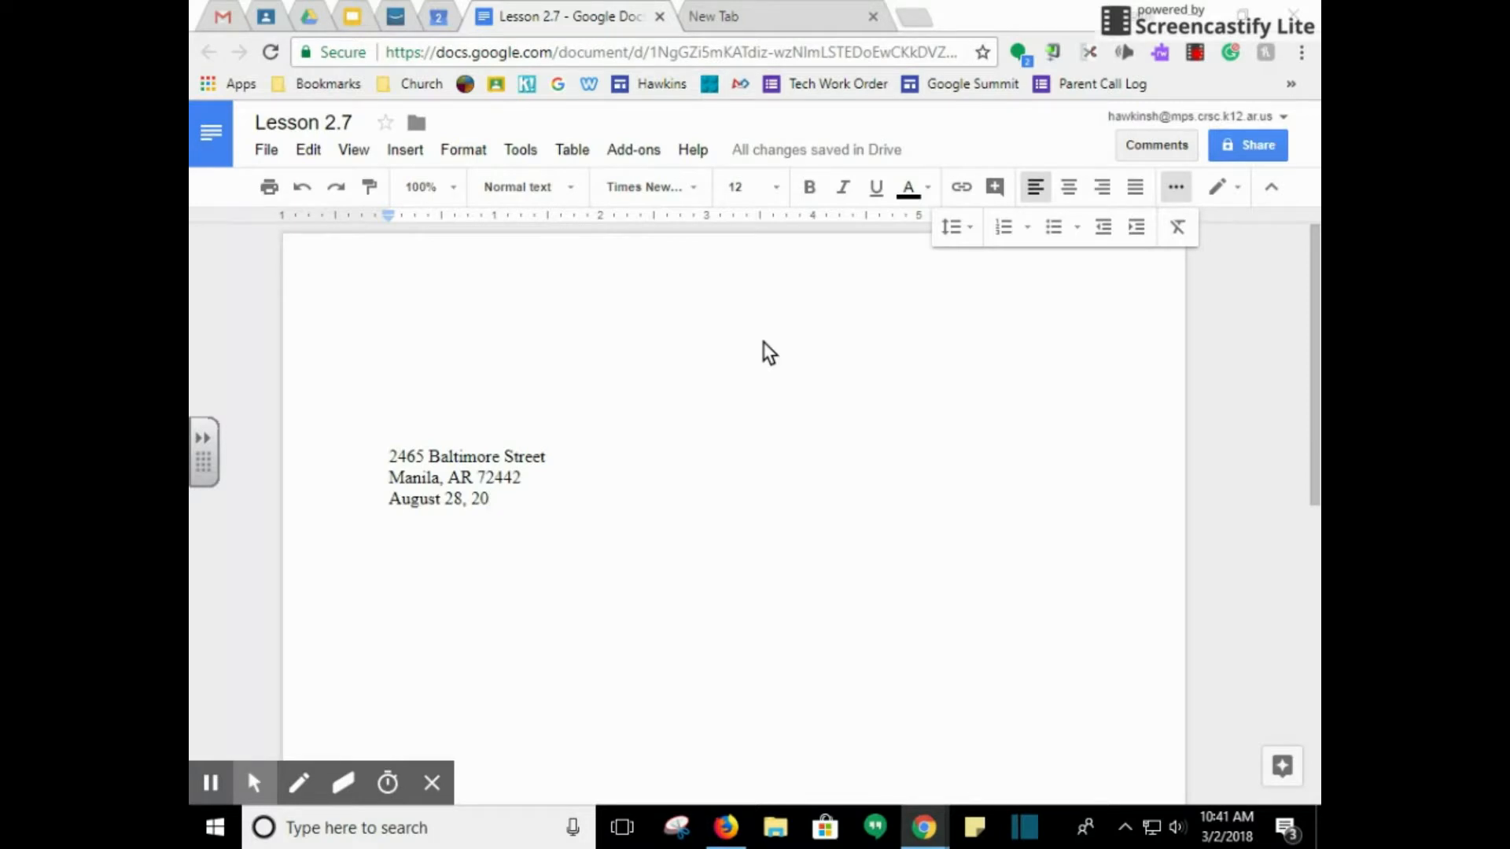
pyautogui.write('18')
pyautogui.press('Return')
pyautogui.press('Return')
pyautogui.press('Return')
pyautogui.press('Return')
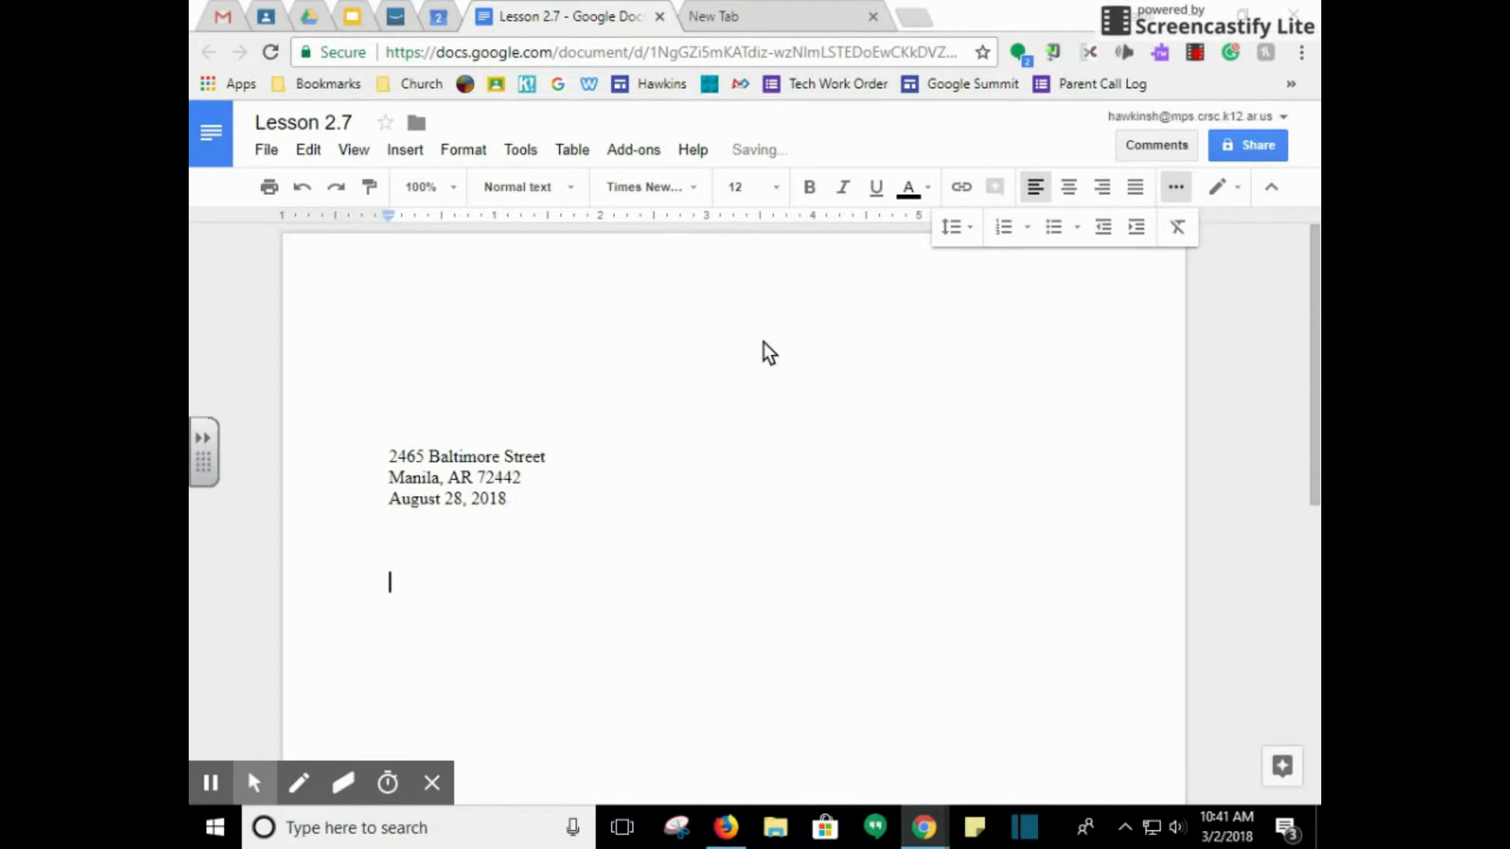
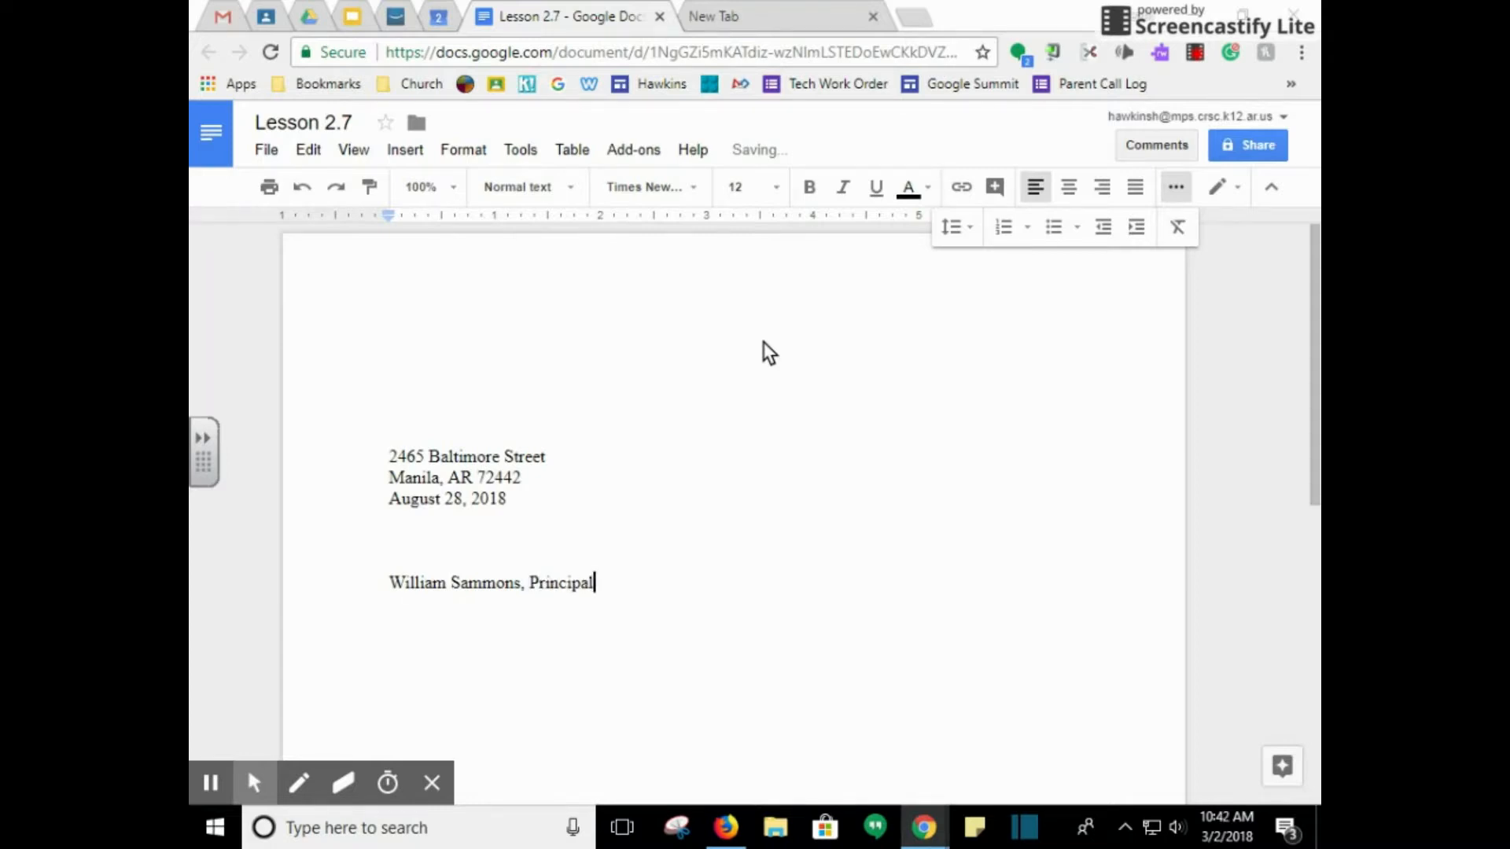
# Complete the inside address with Manila Middle School, the street line and the city/state/ZIP line
pyautogui.press('Return')
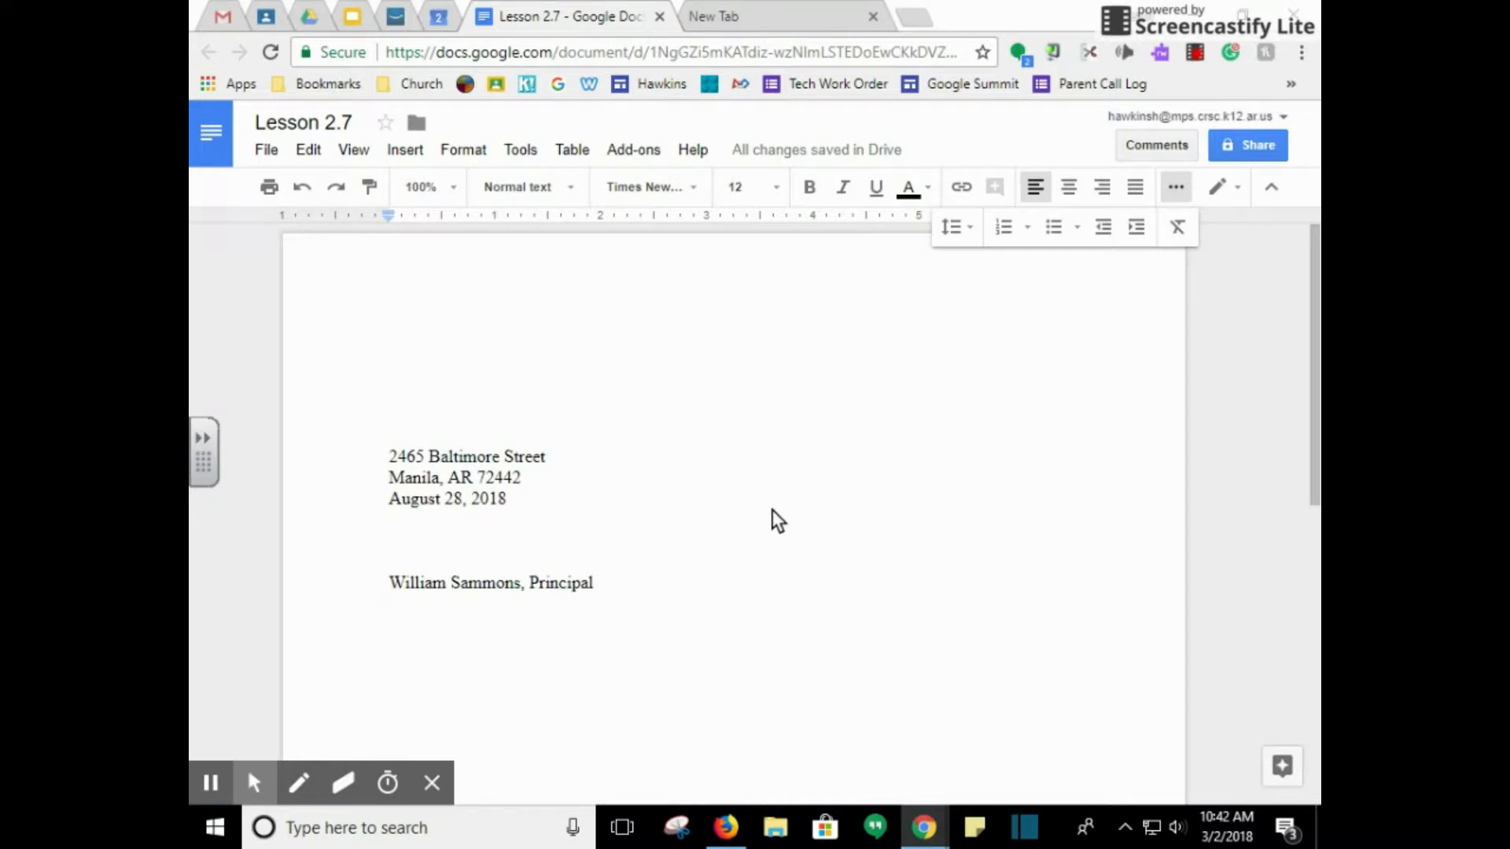
pyautogui.write('Manila Mid')
pyautogui.write('dle')
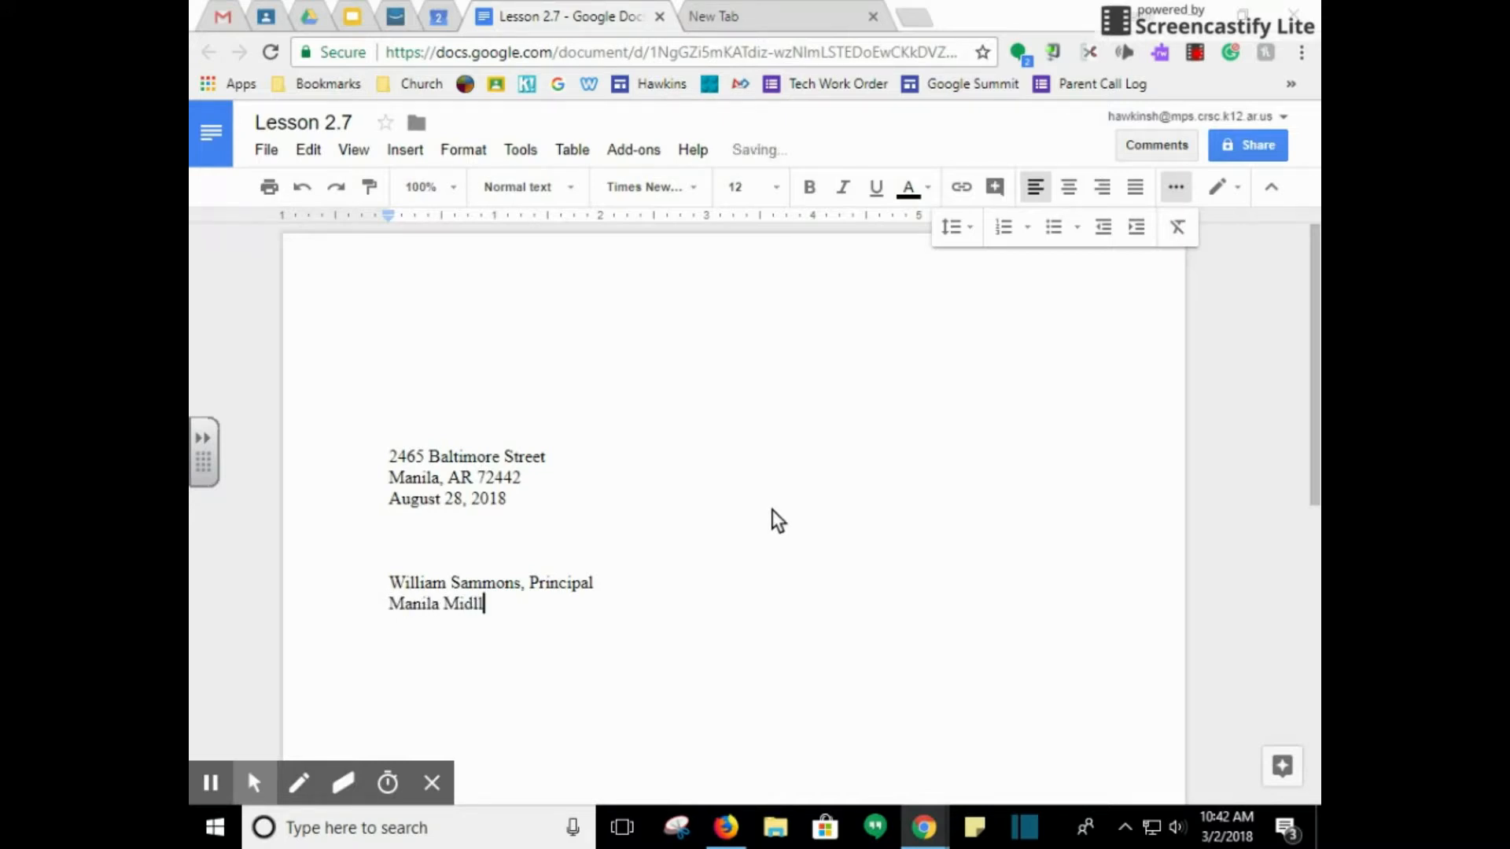
pyautogui.write(' School')
pyautogui.press('Return')
pyautogui.write('101')
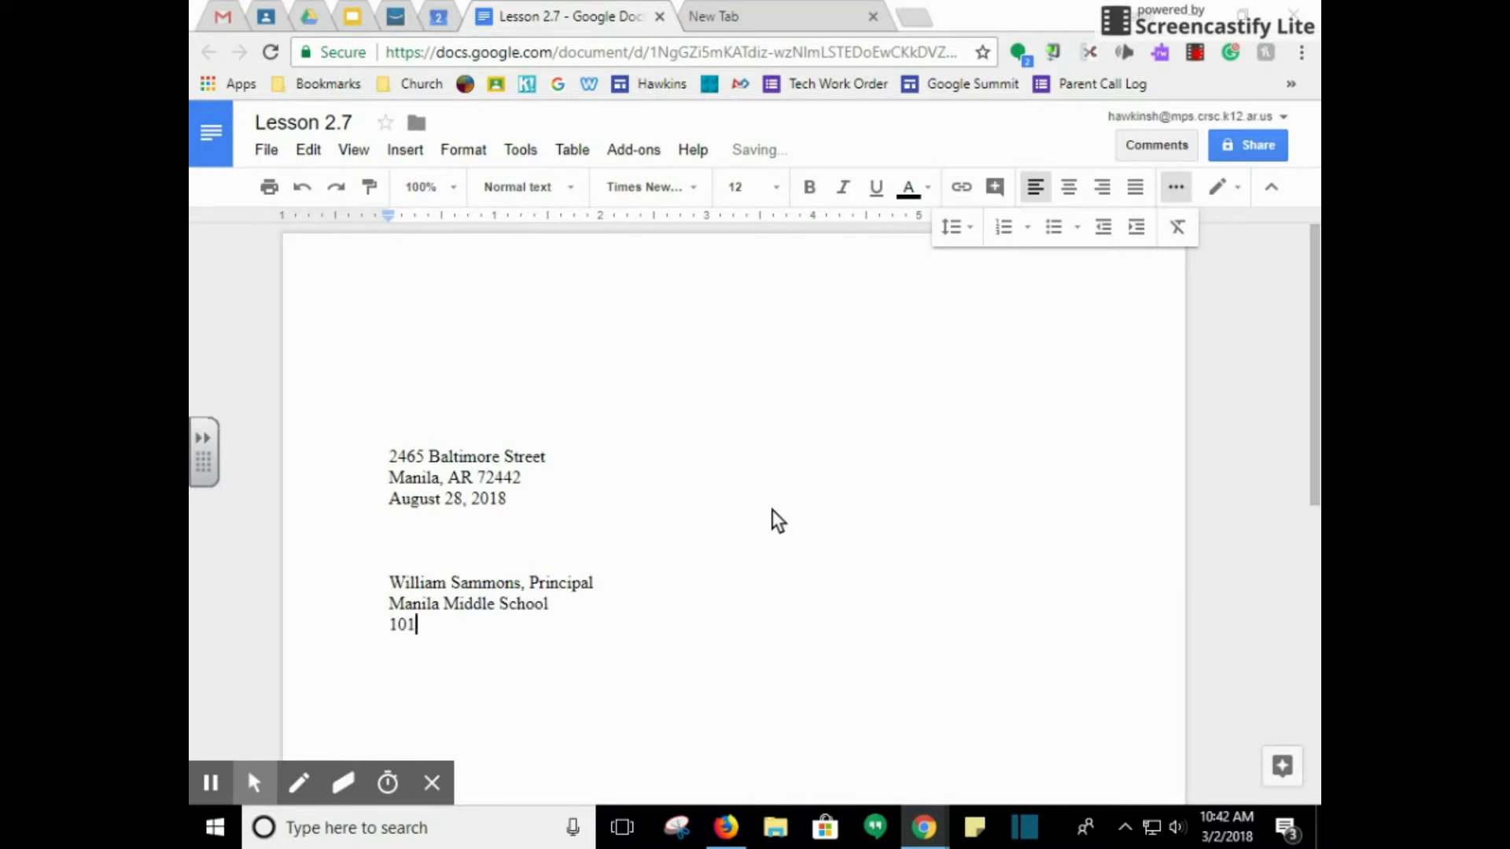
pyautogui.write(' south Daiv')
pyautogui.press('BackSpace')
pyautogui.press('BackSpace')
pyautogui.write('vis Street')
pyautogui.press('Return')
pyautogui.write('Manila')
pyautogui.press('BackSpace')
pyautogui.write(', AR 72442')
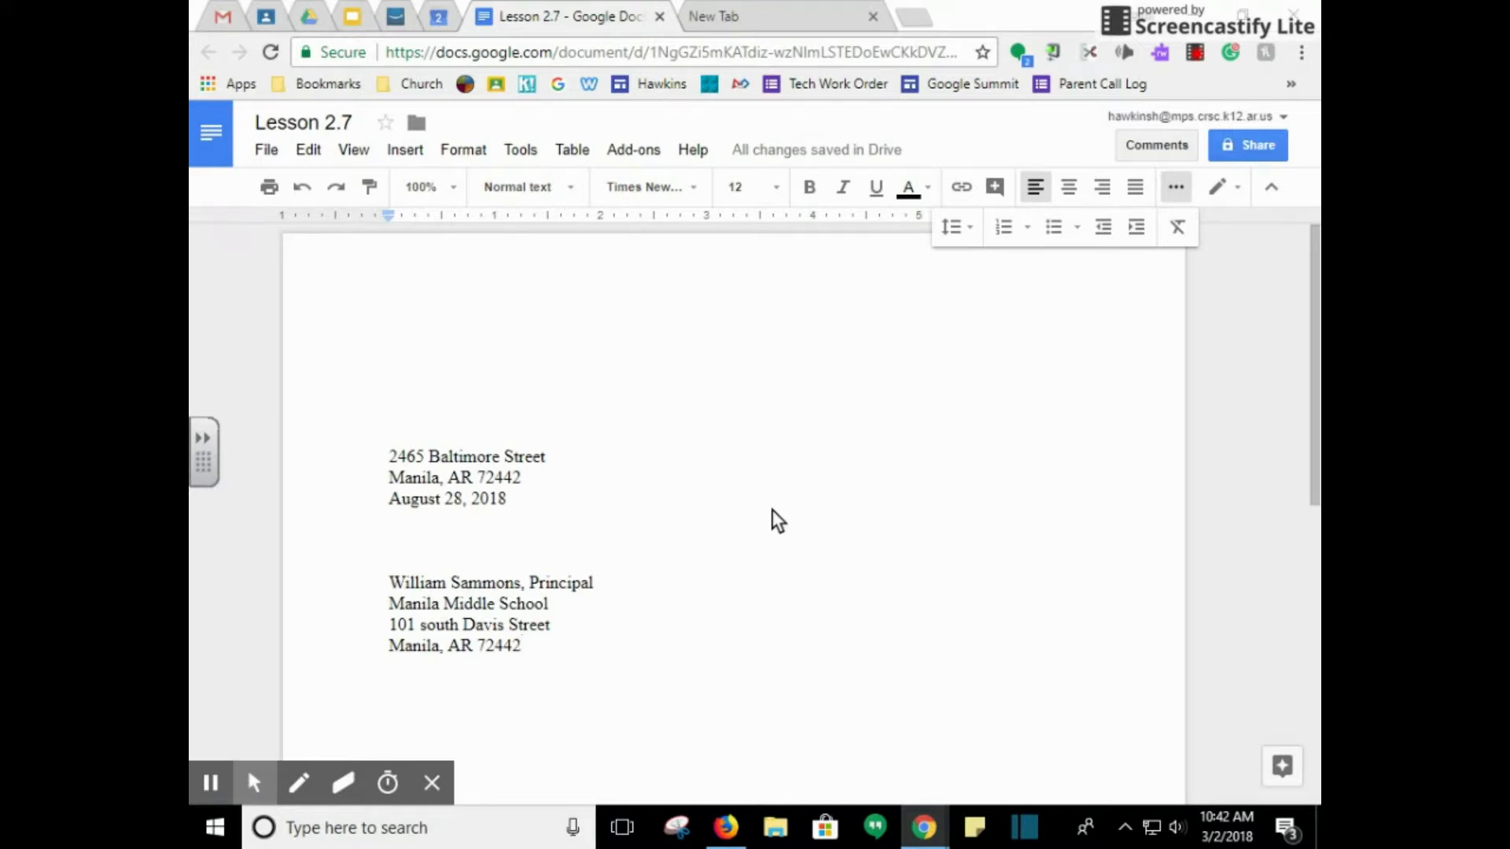
pyautogui.press('Return')
pyautogui.press('Return')
# Type the salutation to the principal and an opening sentence wishing a great school year
pyautogui.write('Dear ')
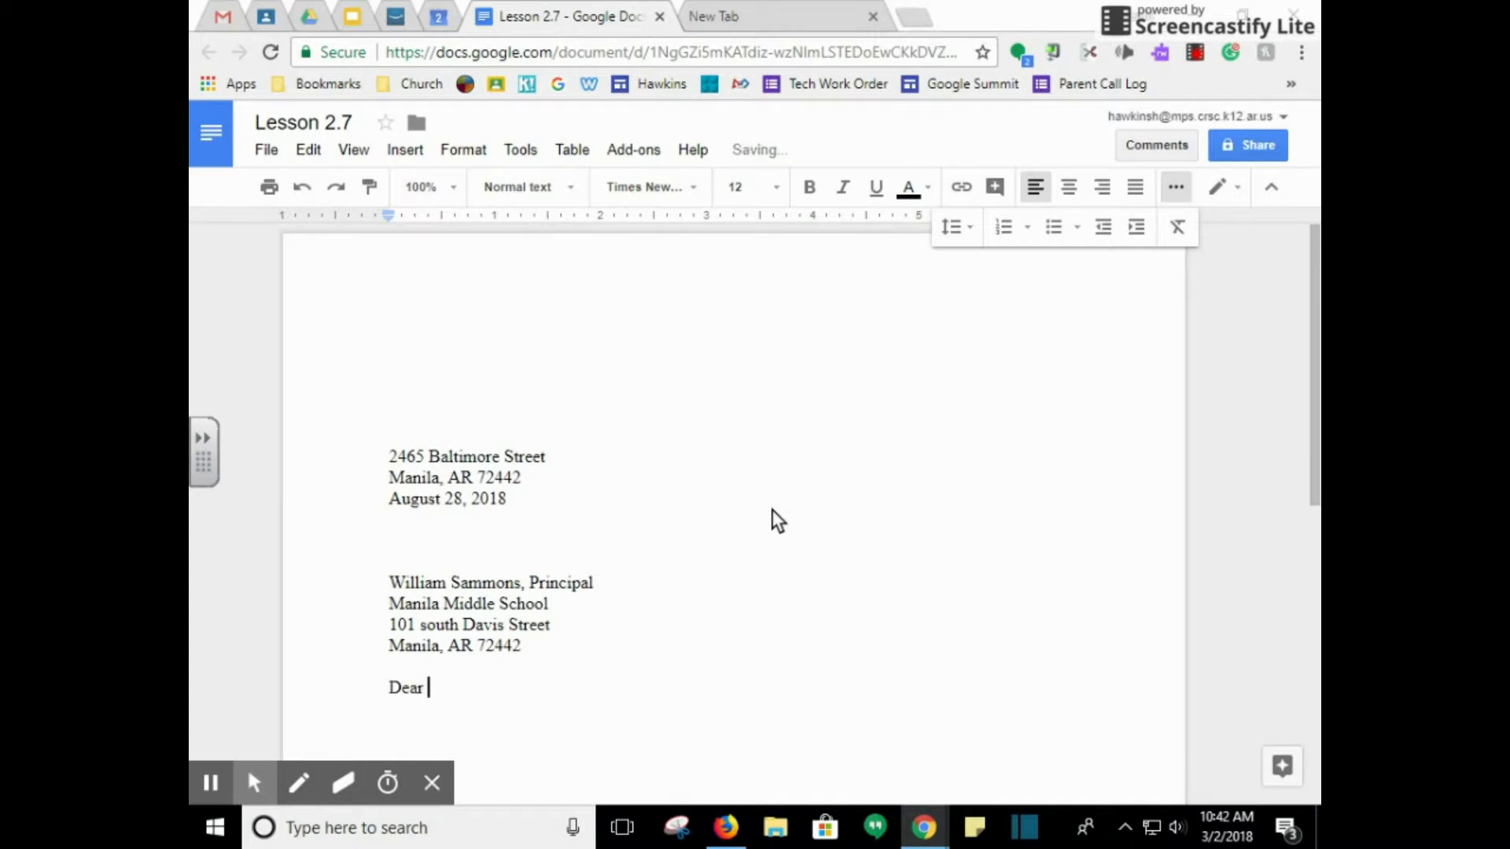
pyautogui.write('Principal Samm')
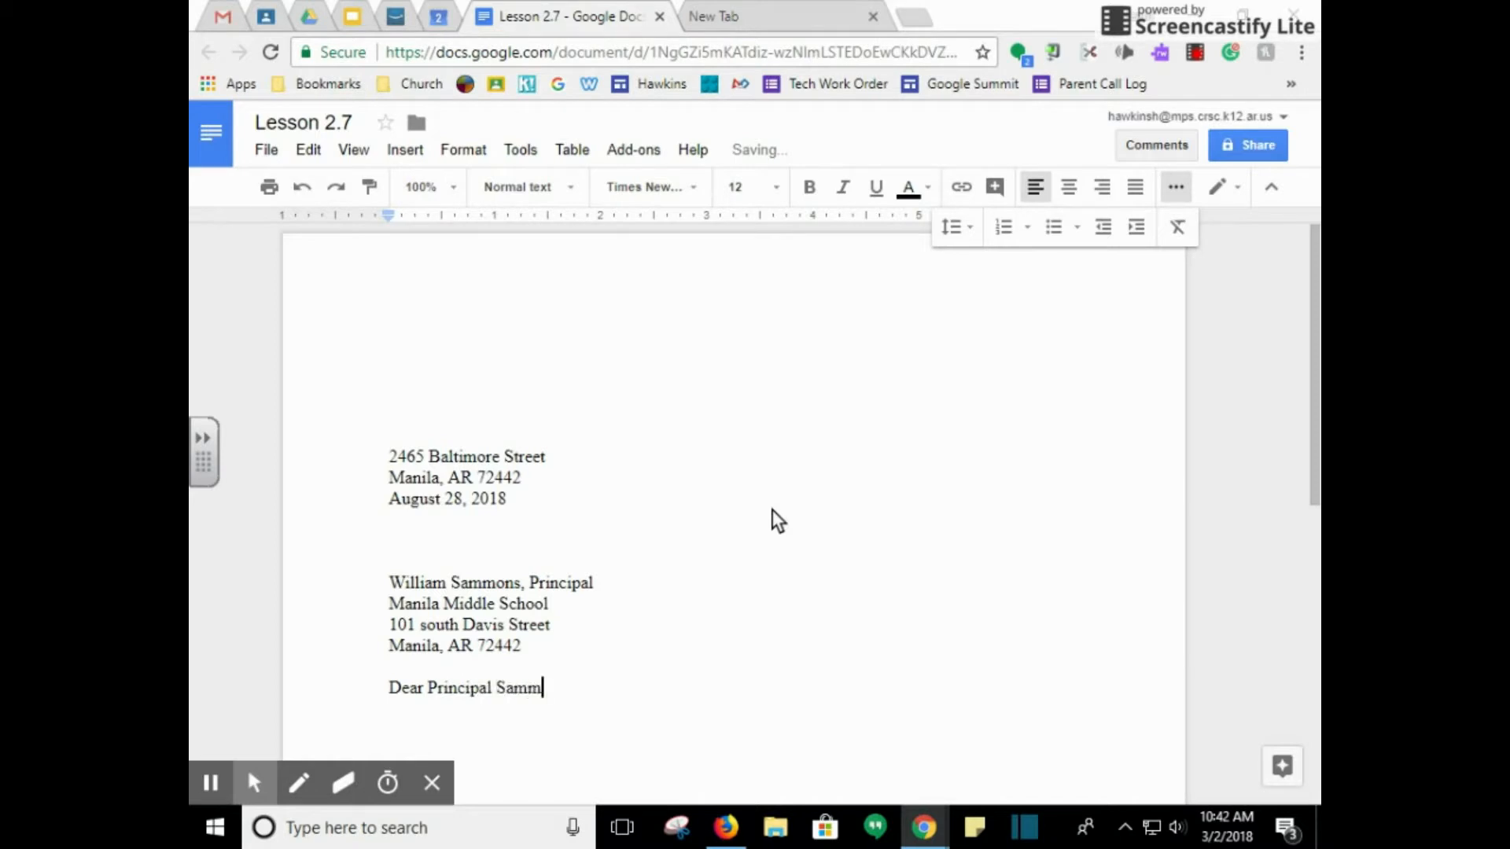
pyautogui.write('ons:')
pyautogui.press('Return')
pyautogui.press('Return')
pyautogui.write('I th')
pyautogui.press('BackSpace')
pyautogui.press('BackSpace')
pyautogui.write('hopt thi')
pyautogui.press('BackSpace')
pyautogui.write('s letter ')
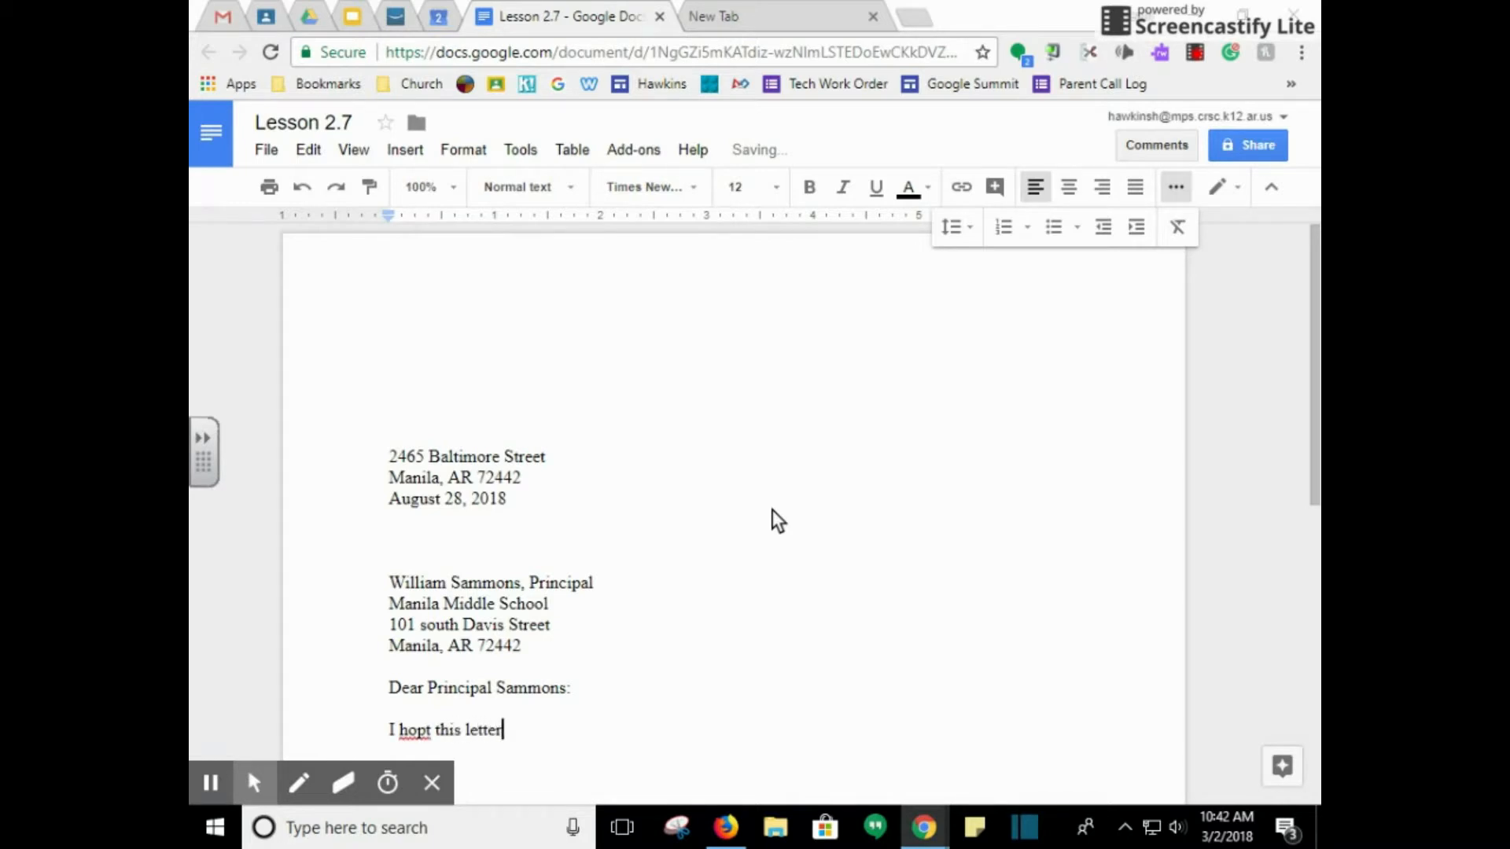
pyautogui.write('find you at the starts')
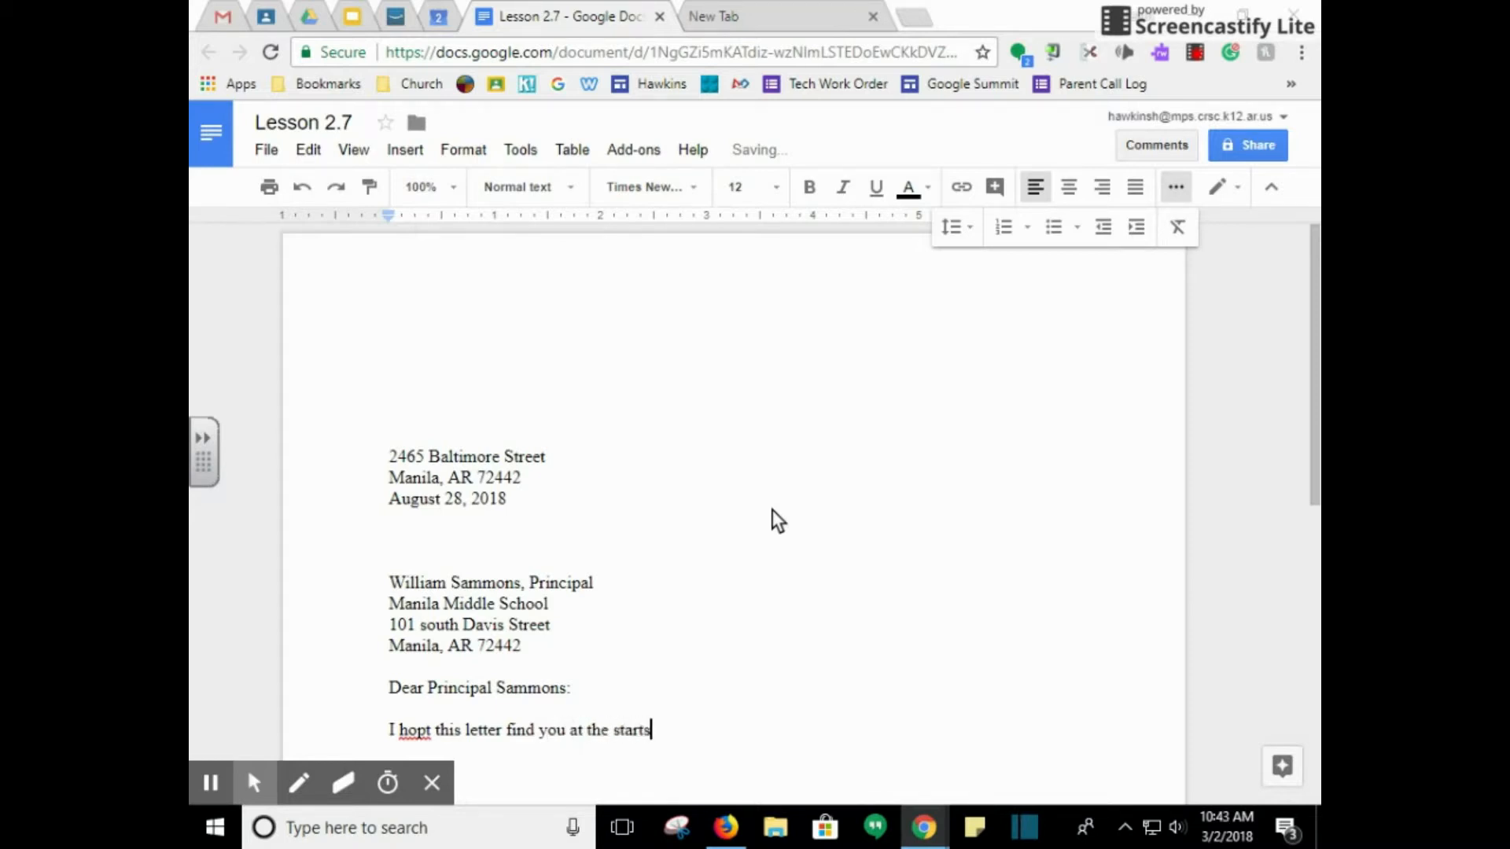
pyautogui.press('BackSpace')
pyautogui.write('of a great school year.')
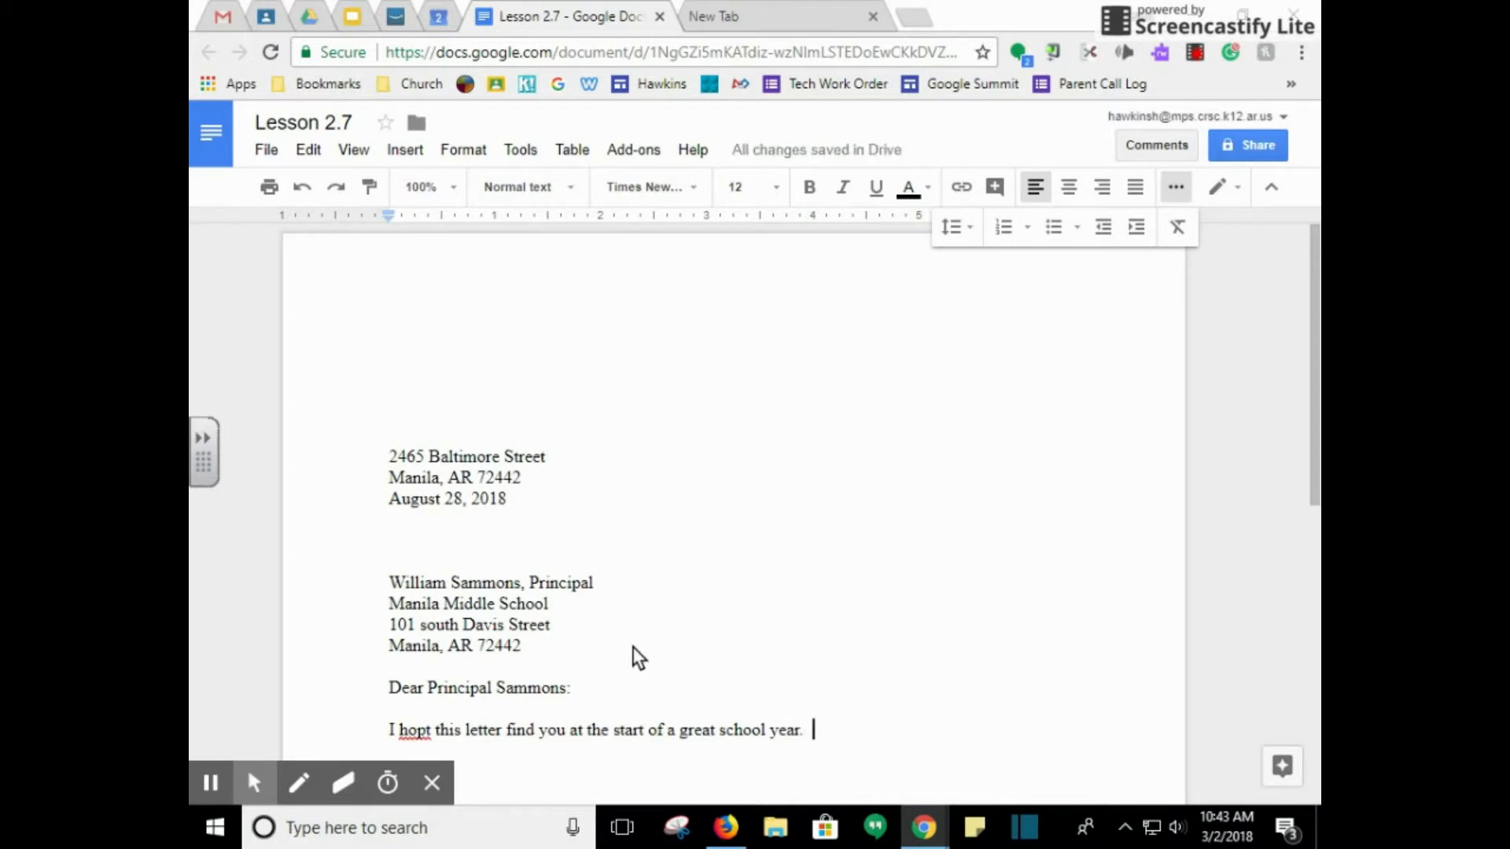
pyautogui.scroll(-1, 661, 610)
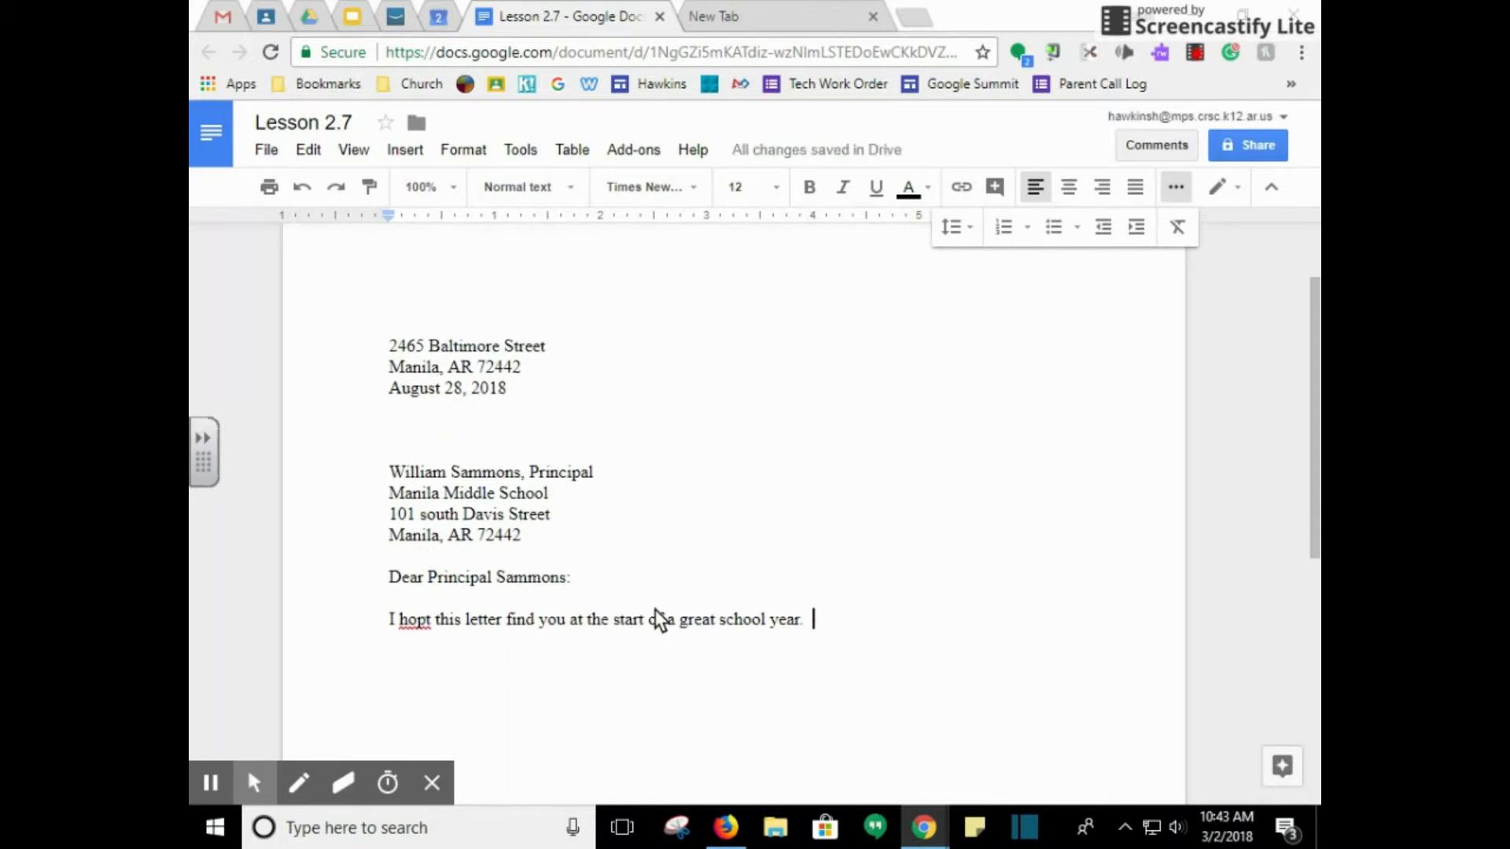
# Replace the misspelled 'hopt' with the suggested 'hope'
pyautogui.rightClick(414, 626)
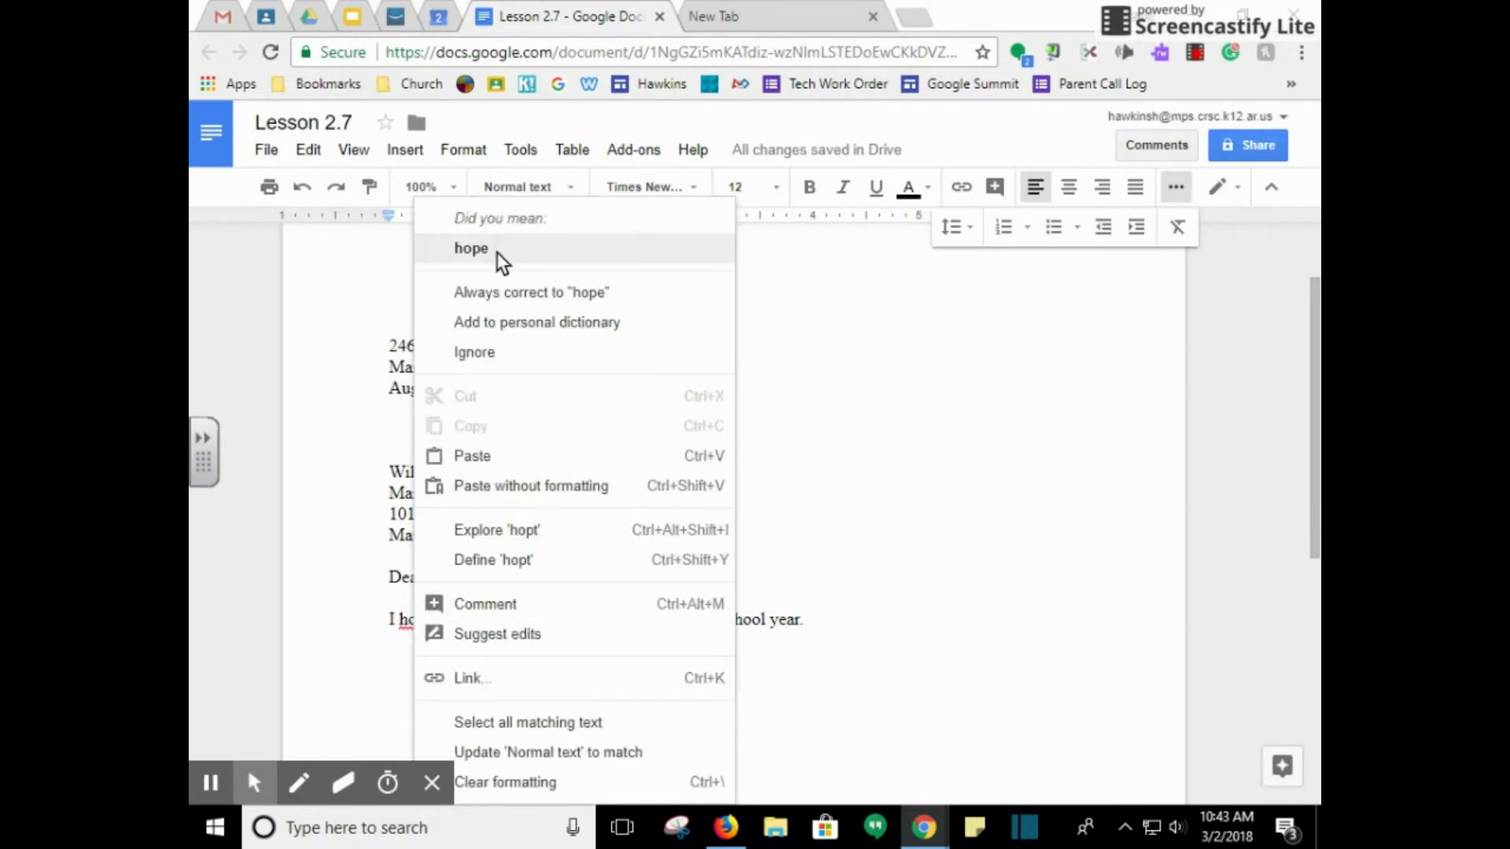
pyautogui.click(497, 252)
pyautogui.click(835, 619)
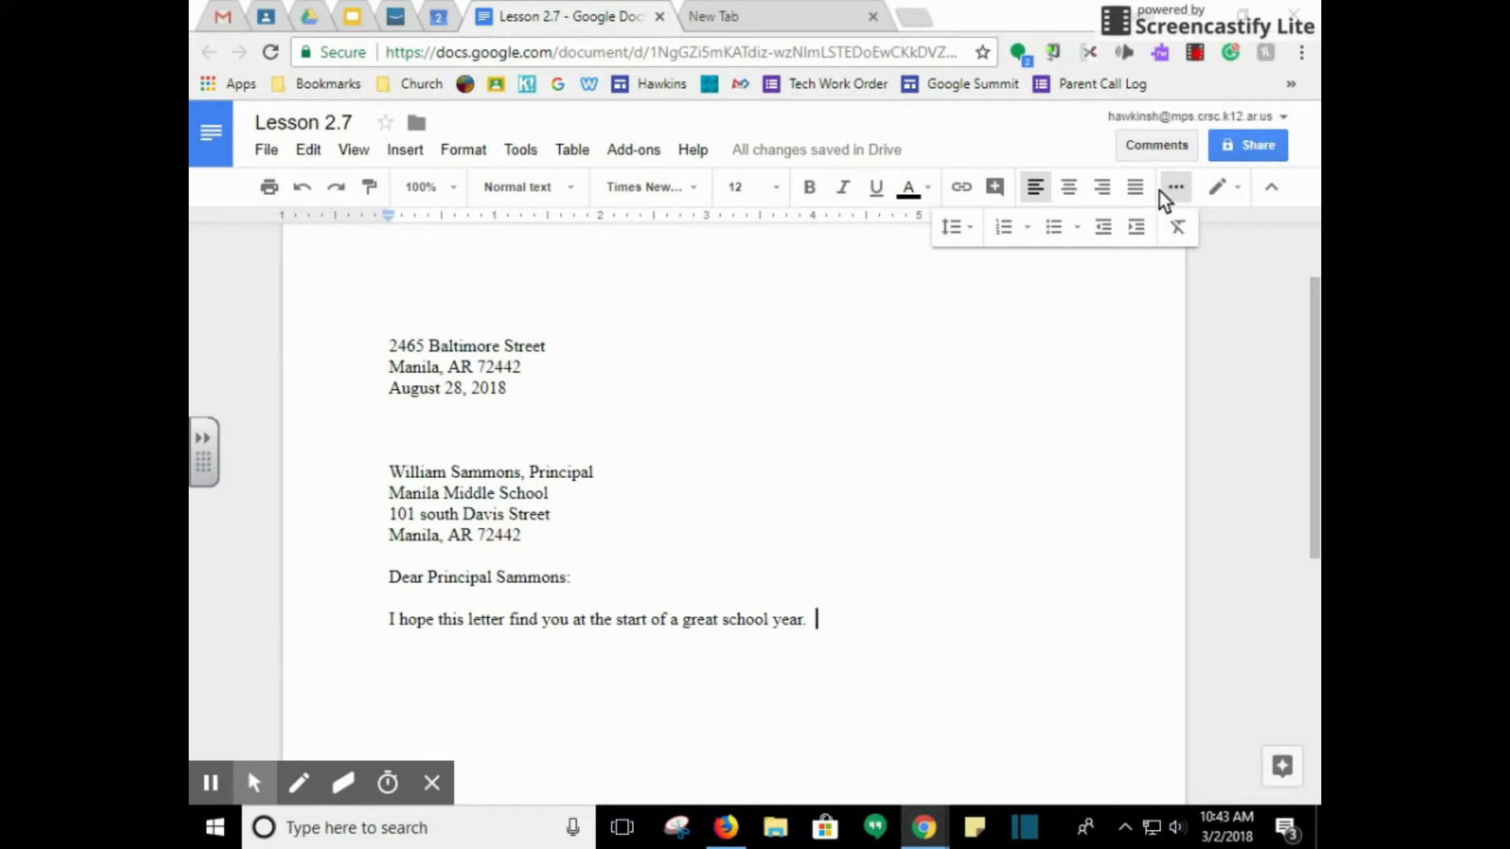
# Resume the Screencastify recording
pyautogui.click(1196, 53)
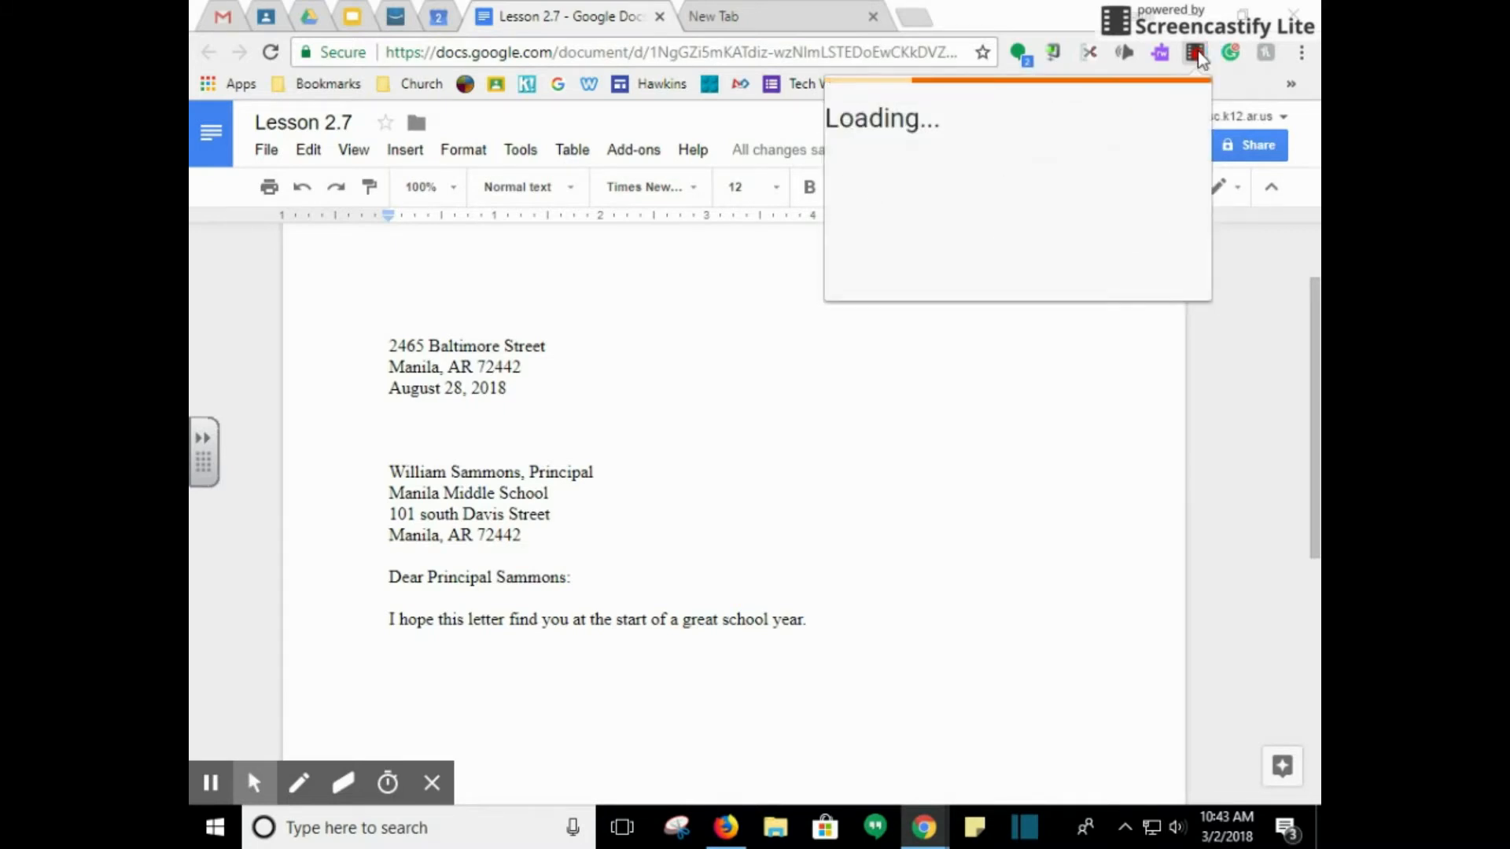
pyautogui.click(1022, 343)
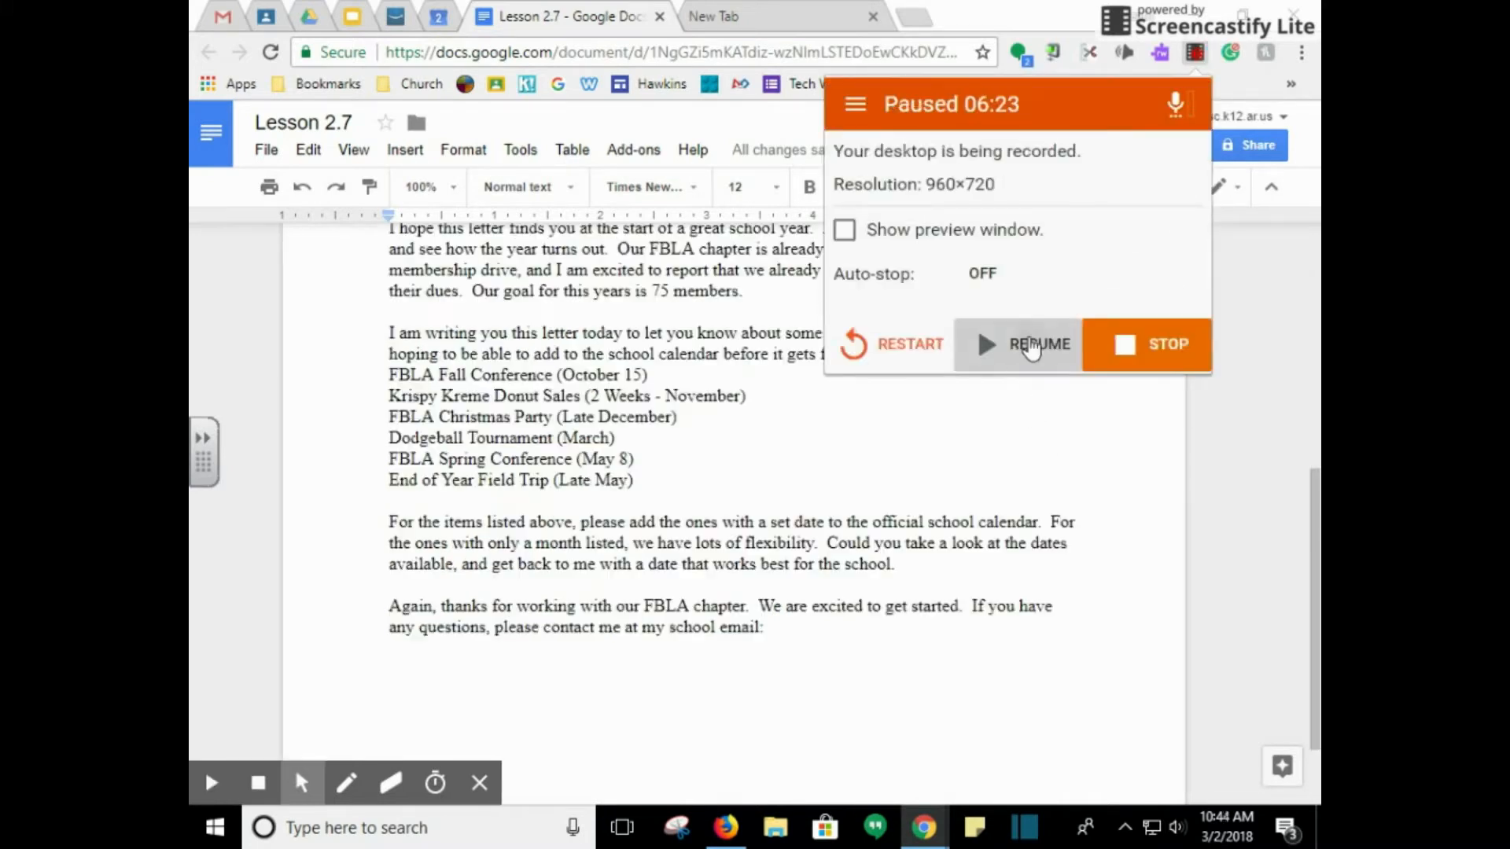
pyautogui.click(1031, 346)
pyautogui.click(1141, 489)
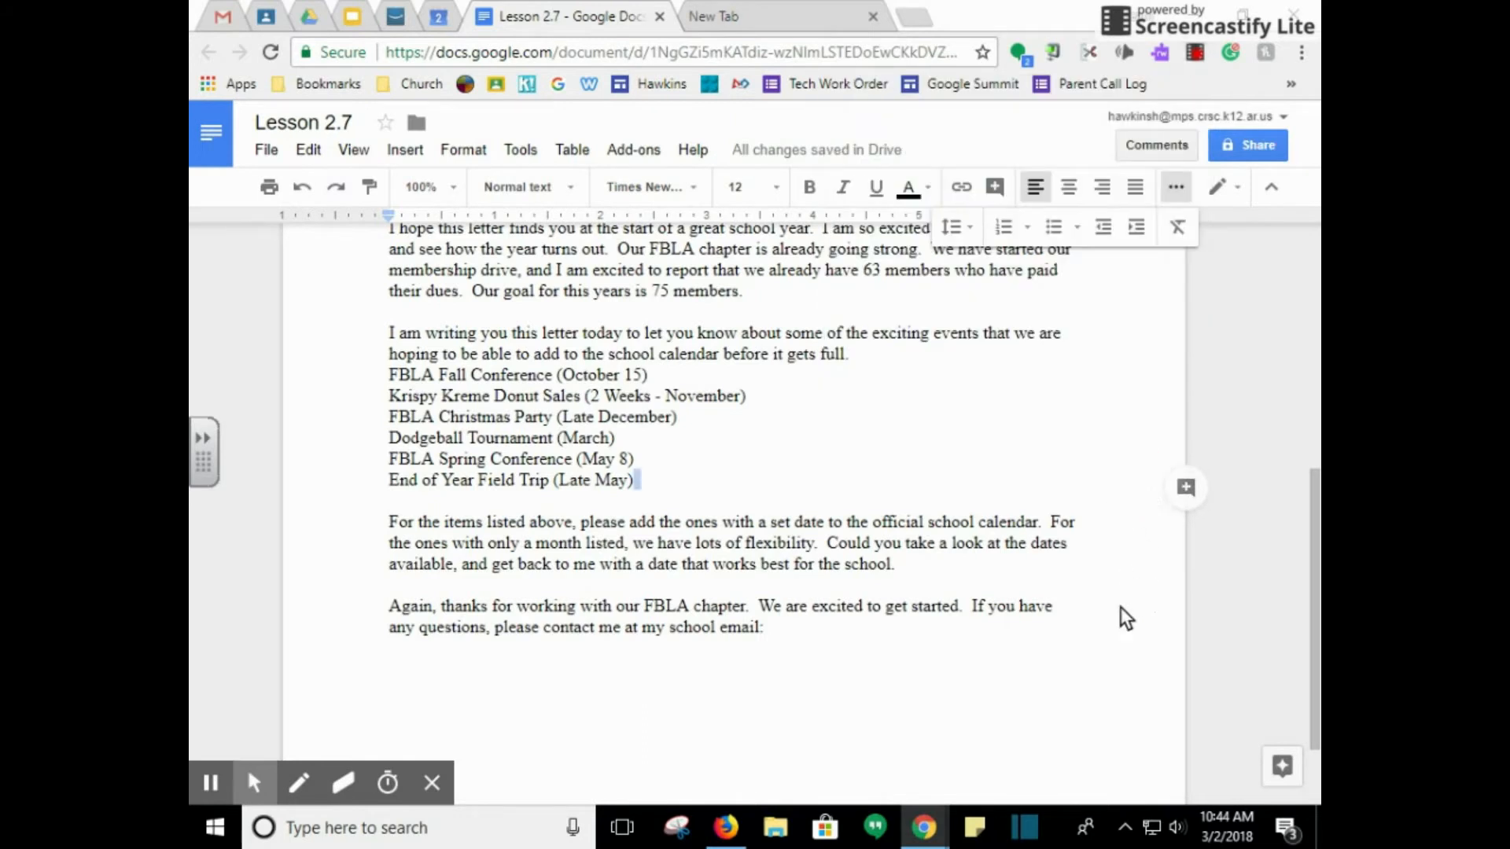
pyautogui.scroll(3, 982, 637)
pyautogui.scroll(-2, 764, 743)
# Delete the extra space after 'school year.' in the opening paragraph
pyautogui.click(780, 738)
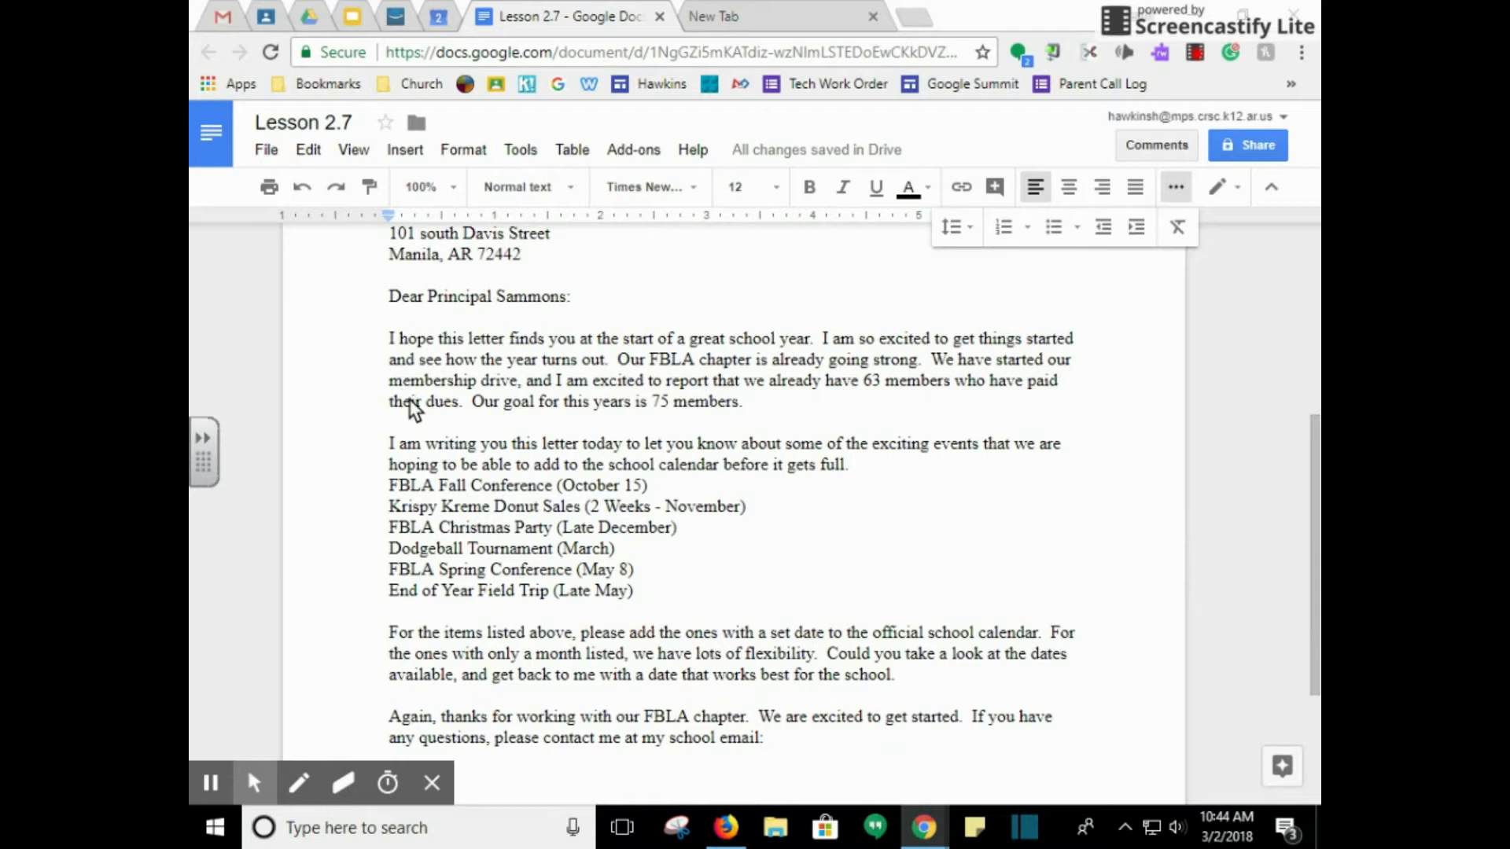
pyautogui.click(819, 342)
pyautogui.press('BackSpace')
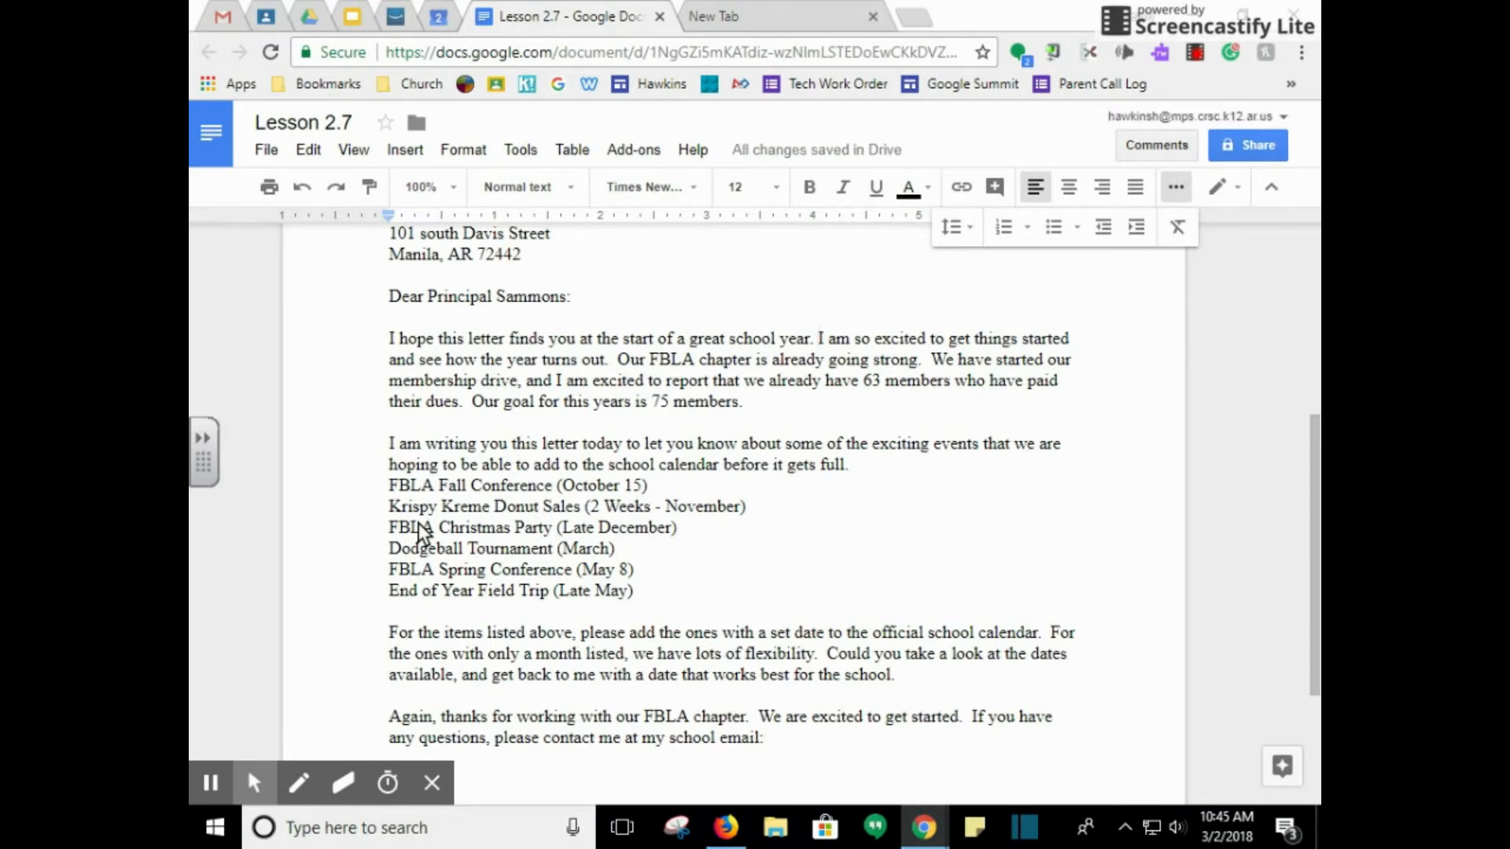
pyautogui.scroll(-2, 418, 522)
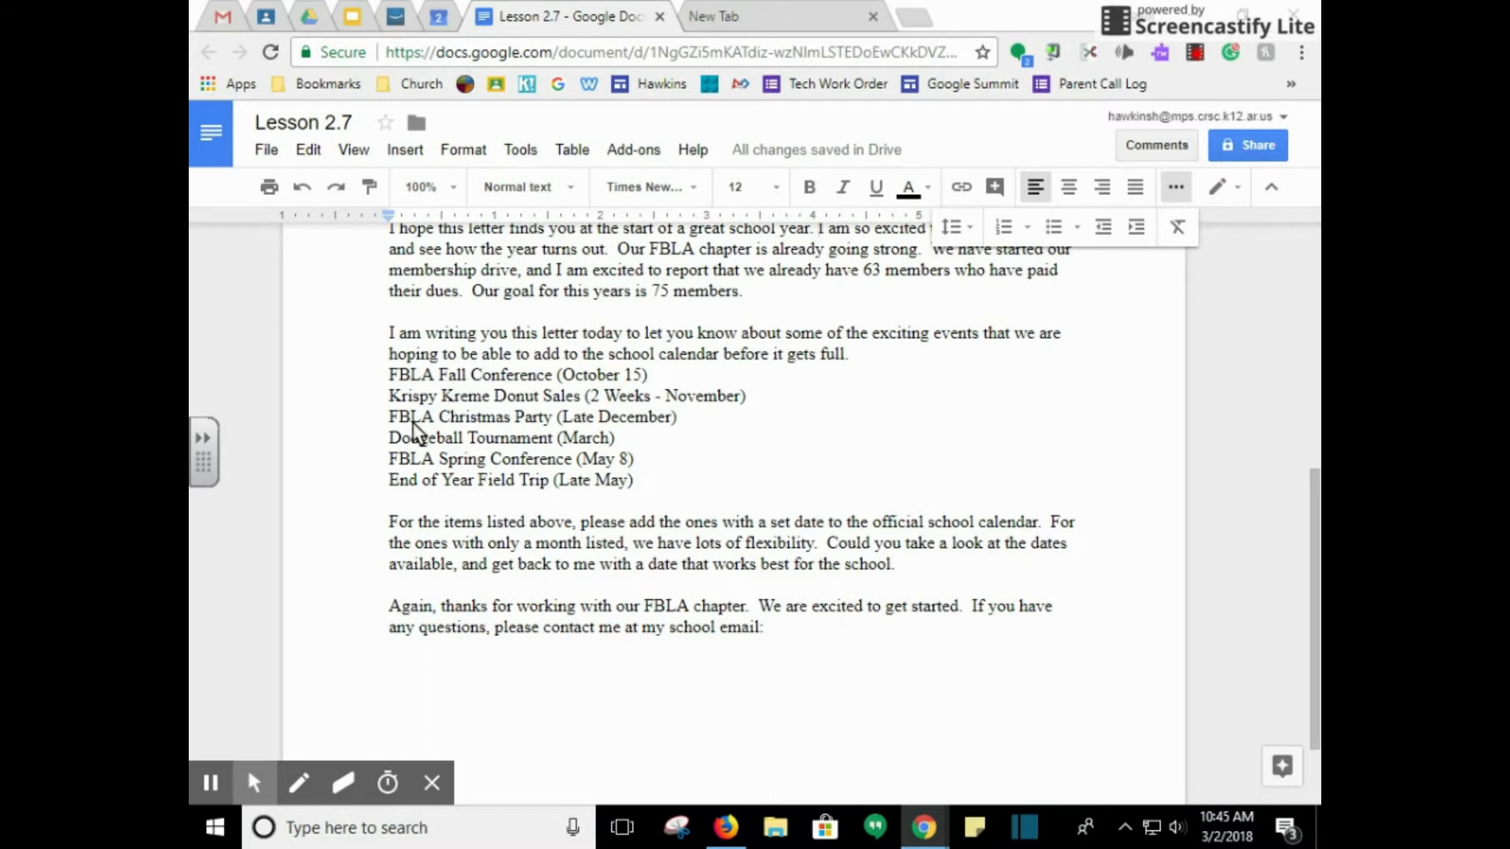
# Format the six FBLA event lines as a bulleted list
pyautogui.moveTo(370, 375); pyautogui.dragTo(679, 487)
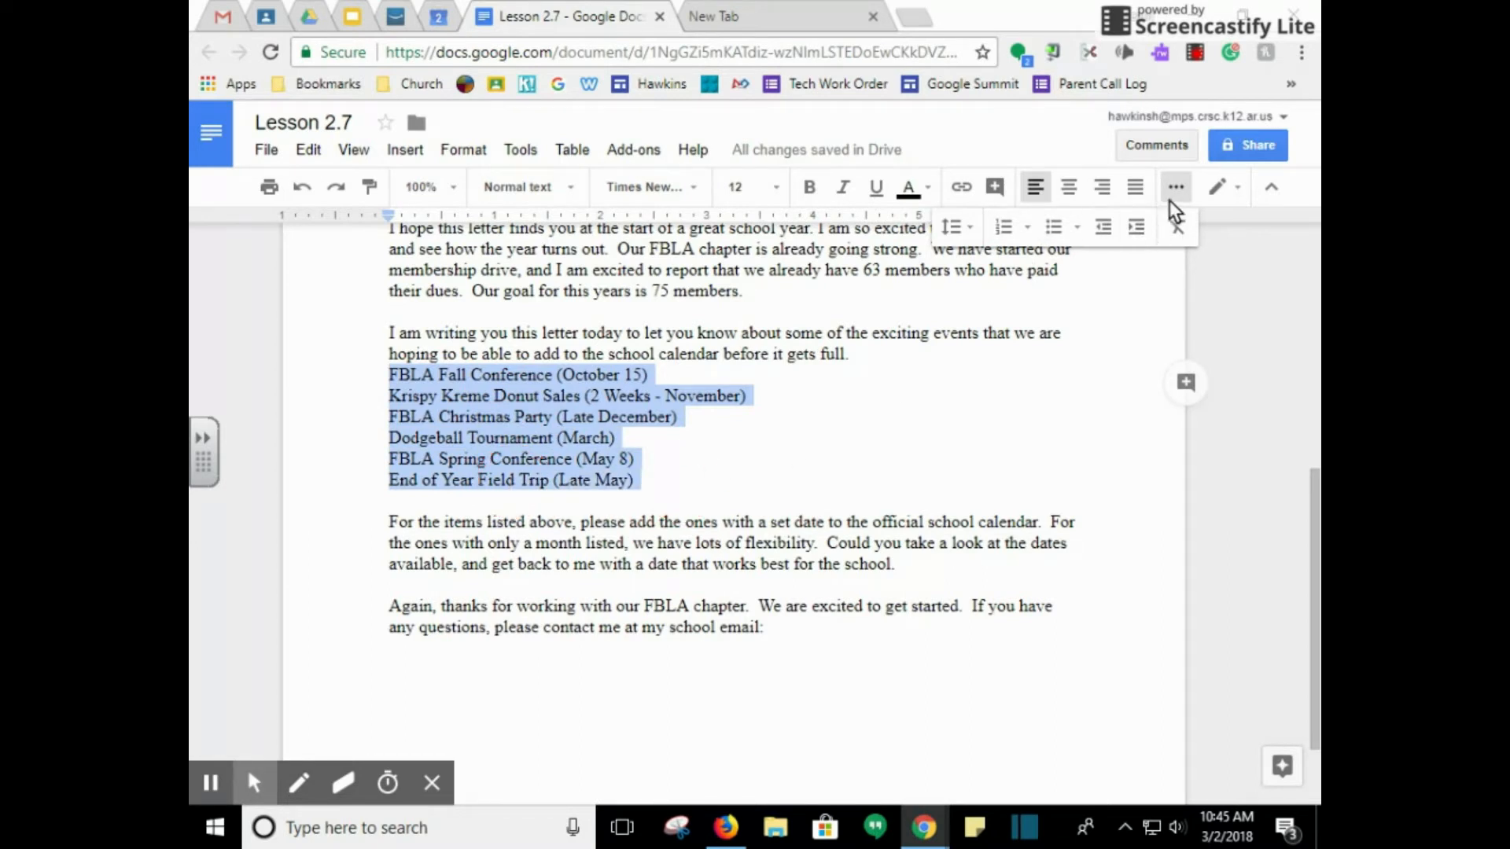
pyautogui.click(1053, 226)
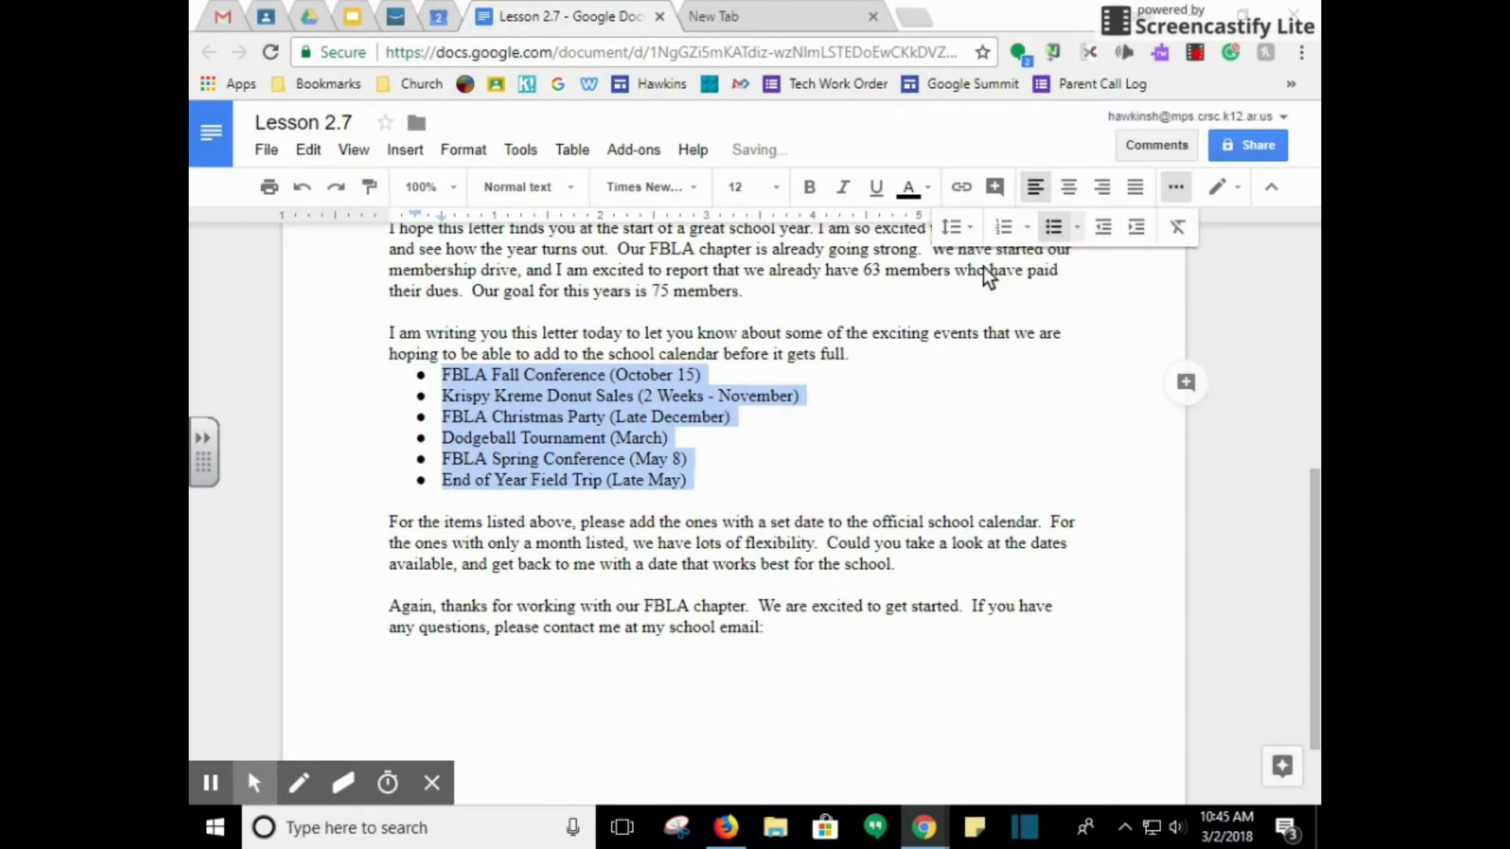
pyautogui.click(559, 426)
# Add the sender's school e-mail address at the end of the closing sentence
pyautogui.scroll(-1, 584, 455)
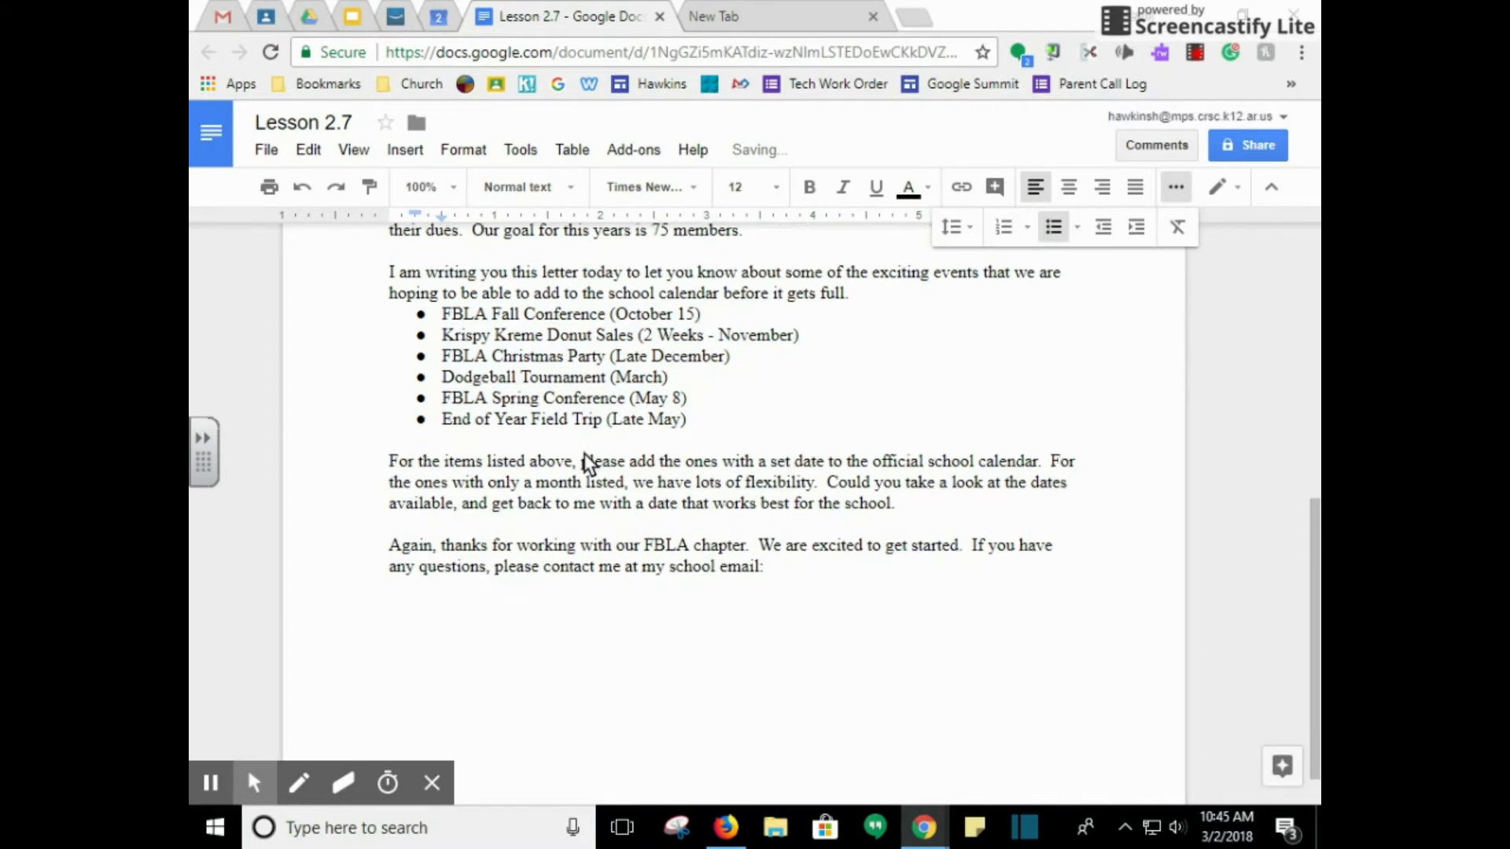
pyautogui.scroll(-1, 583, 454)
pyautogui.click(810, 526)
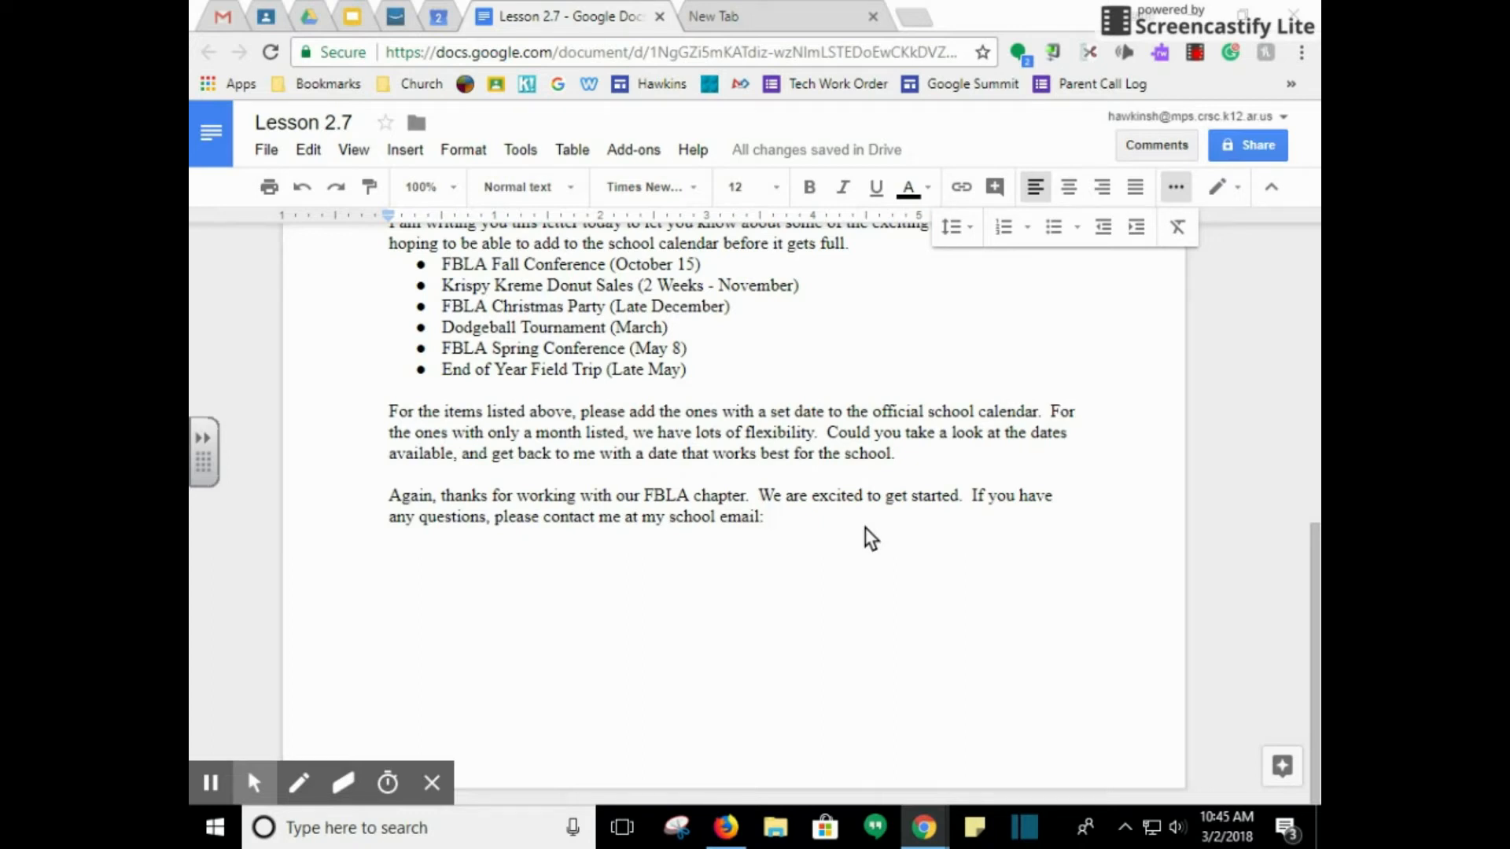
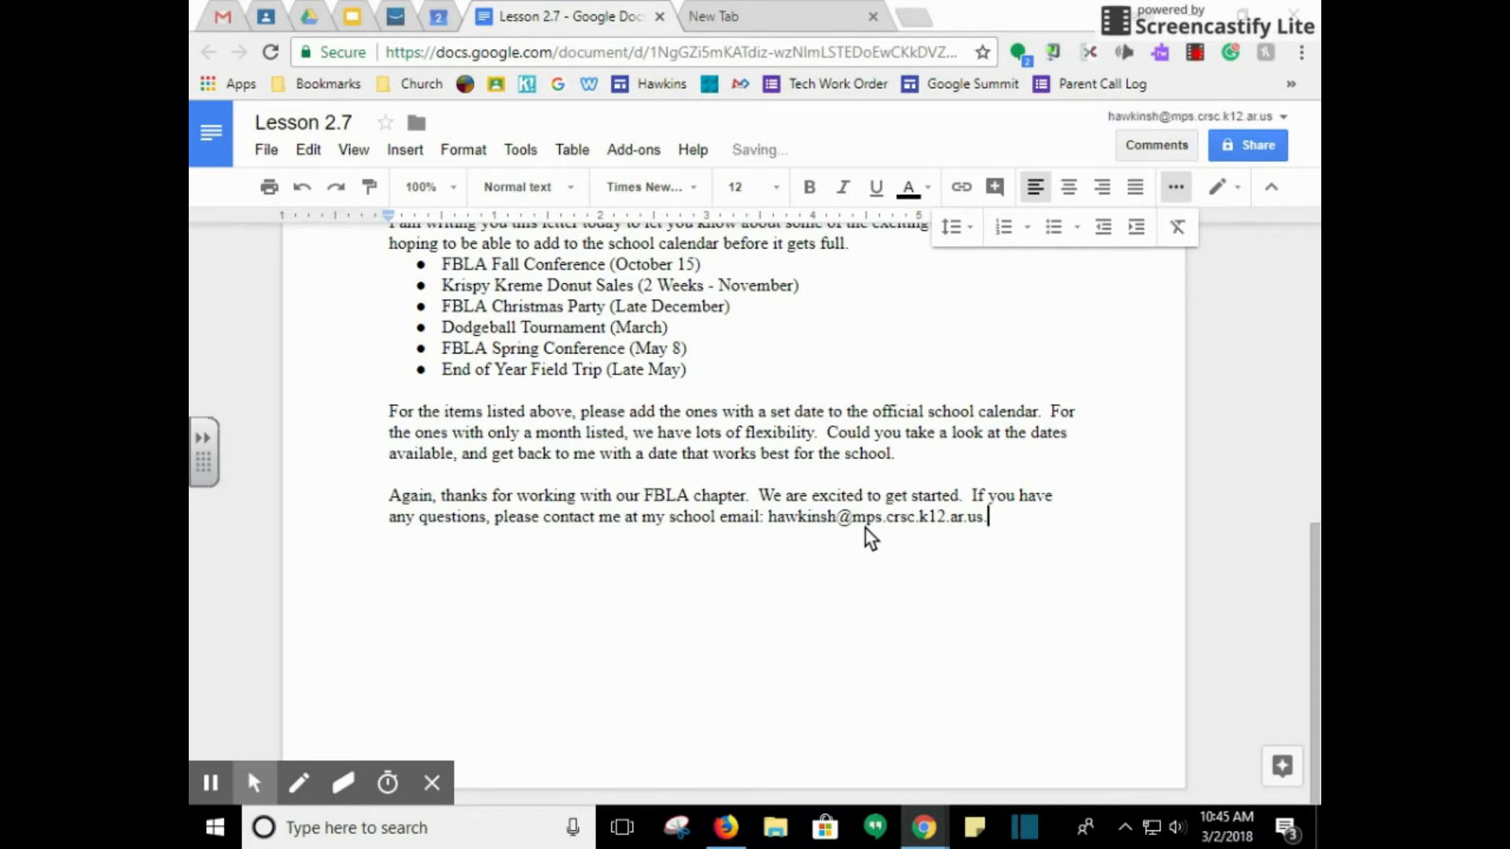
# End the closing paragraph with 'Thanks for all your help.', fixing the typos
pyautogui.write('.')
pyautogui.write(' T')
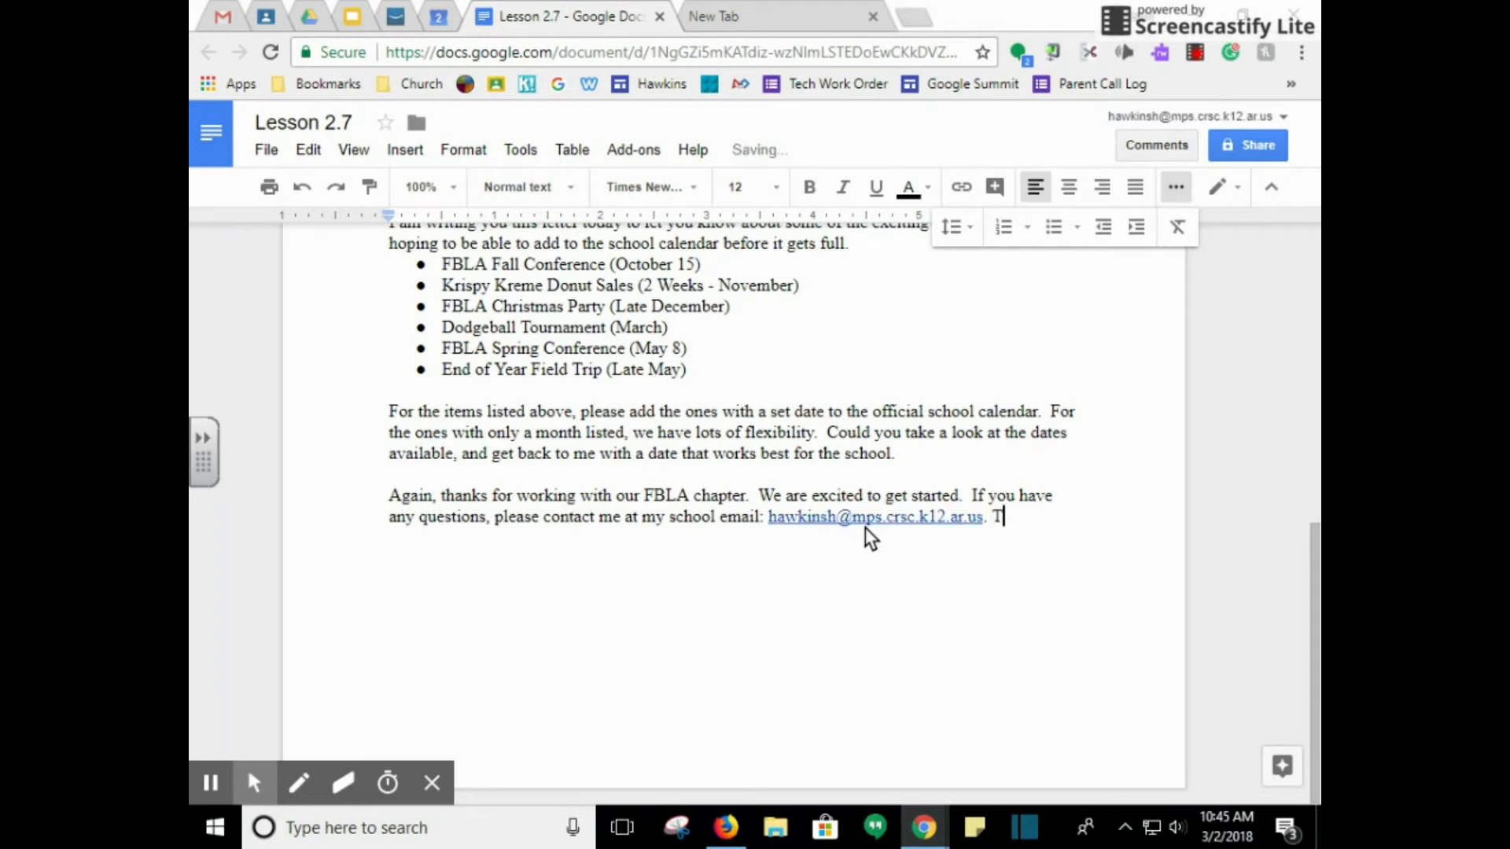
pyautogui.write('hats f')
pyautogui.press('BackSpace')
pyautogui.press('BackSpace')
pyautogui.press('BackSpace')
pyautogui.press('BackSpace')
pyautogui.write('nks for all you')
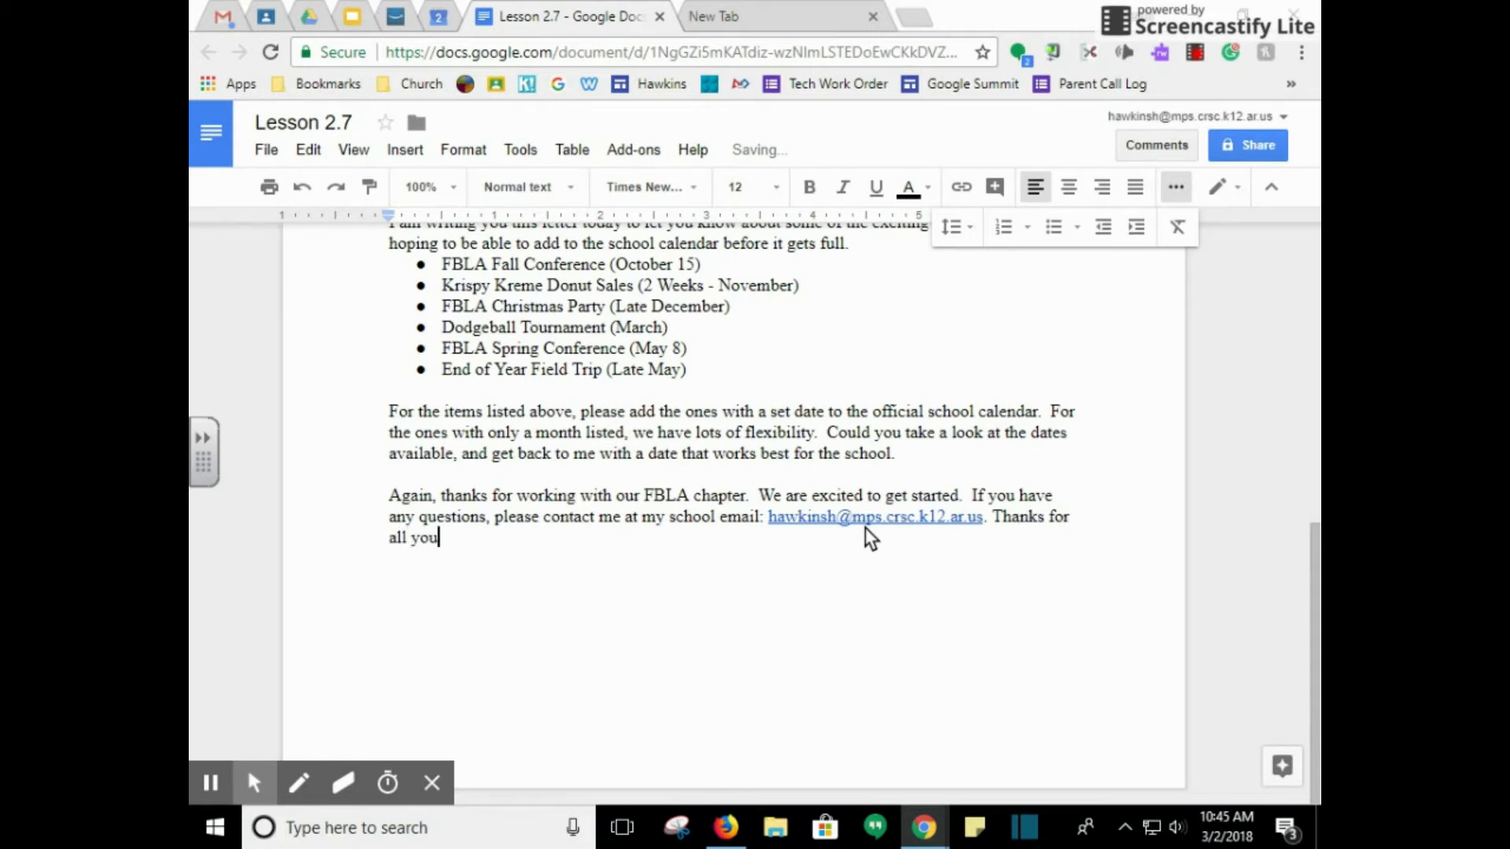
pyautogui.write('t help.')
pyautogui.press('Left')
pyautogui.press('Left')
pyautogui.press('Left')
pyautogui.press('Left')
pyautogui.press('Left')
pyautogui.press('Left')
pyautogui.press('BackSpace')
pyautogui.write('r')
pyautogui.press('End')
# Add 'Sincerely,' followed by the president's name, title and 'Manila Middle School FBLA'
pyautogui.press('Return')
pyautogui.press('Return')
pyautogui.write('Sincerely,')
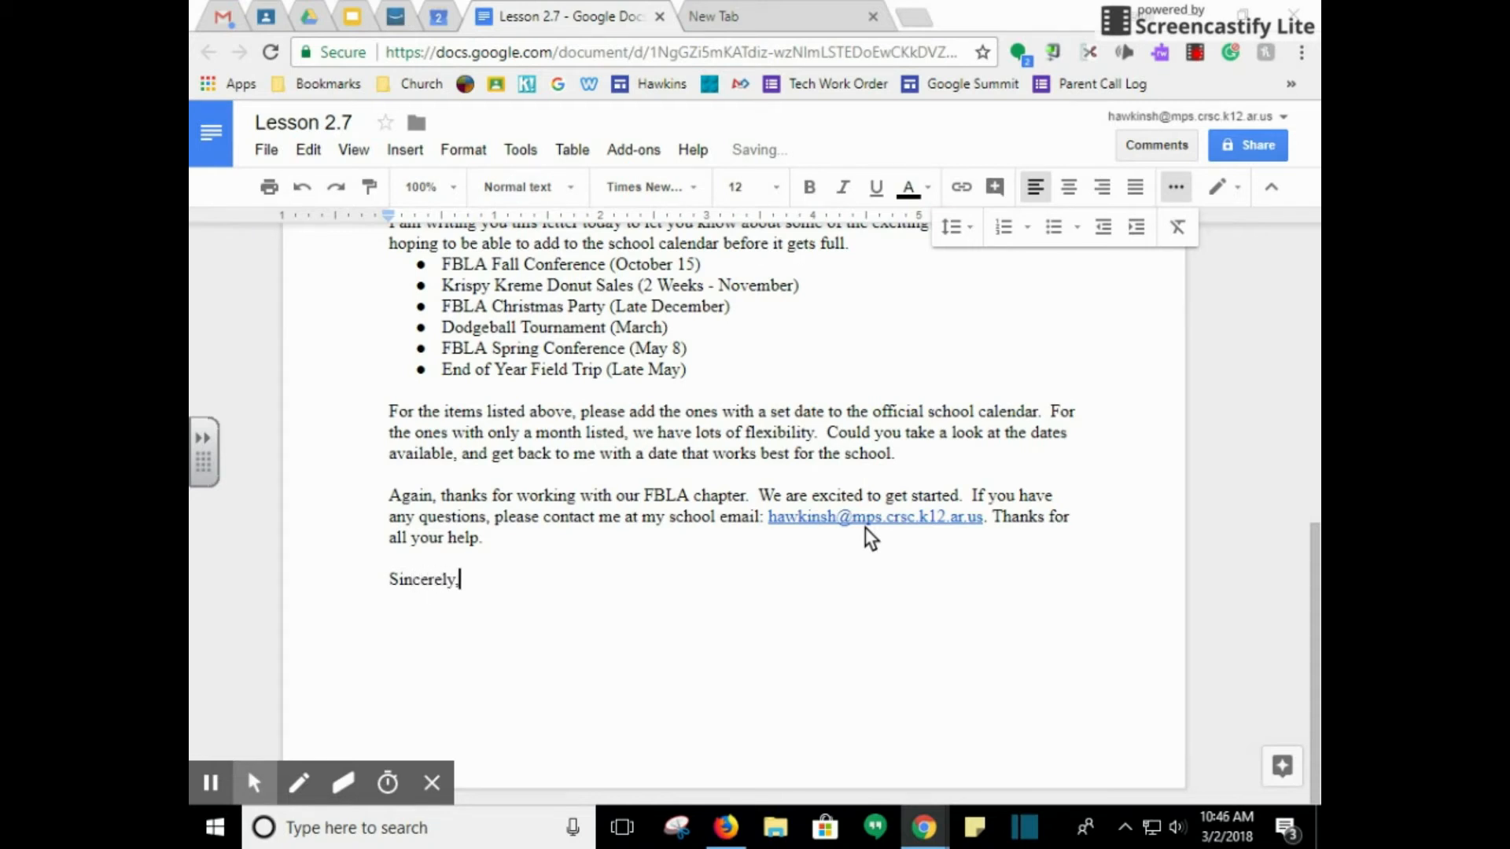
pyautogui.press('Return')
pyautogui.press('Return')
pyautogui.scroll(4, 437, 423)
pyautogui.scroll(-4, 437, 425)
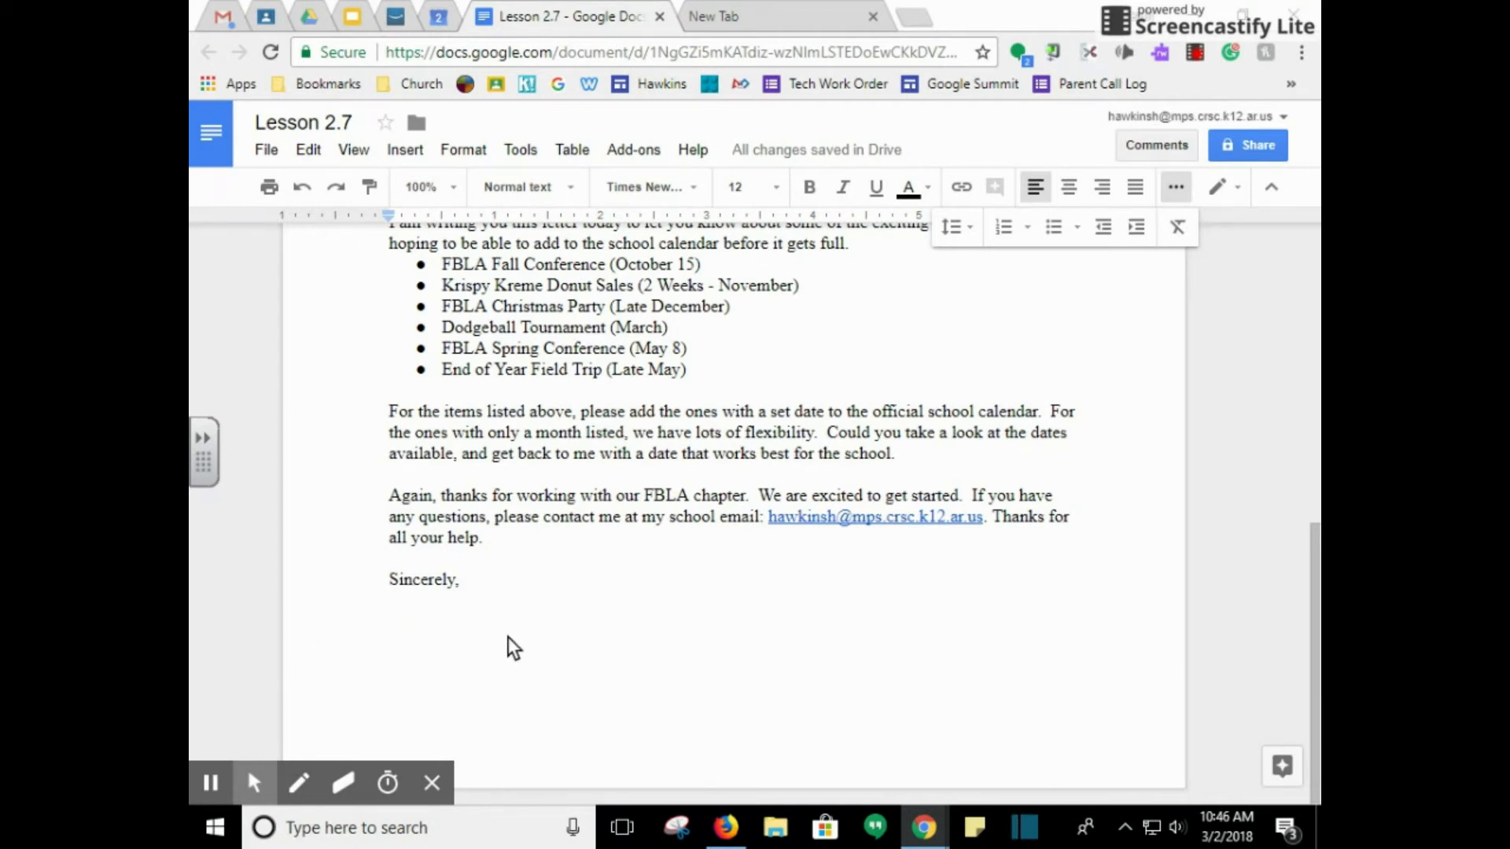
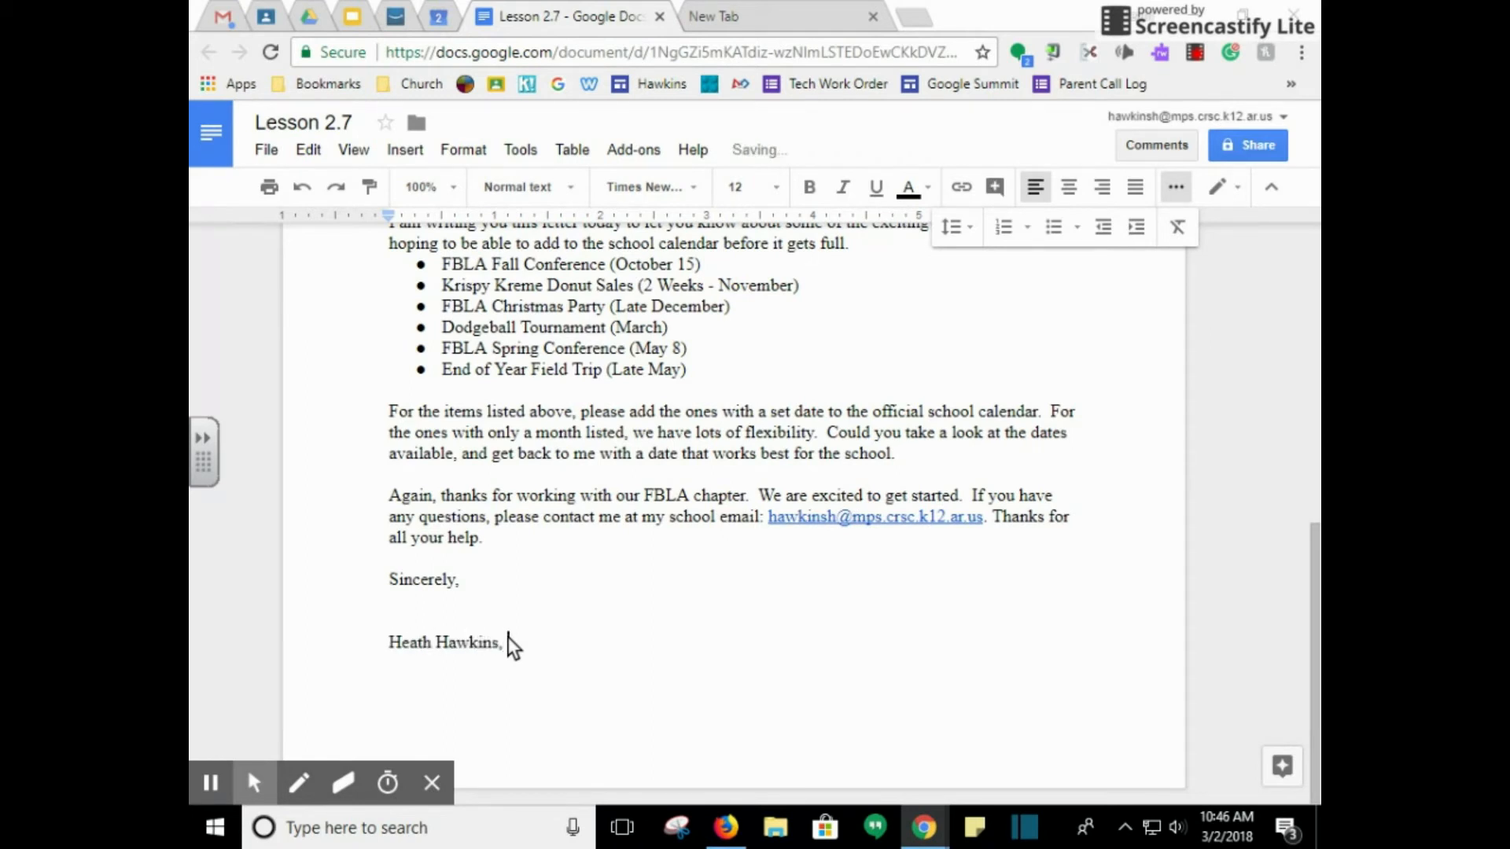
pyautogui.write(' President')
pyautogui.press('Return')
pyautogui.write('Manila Midd')
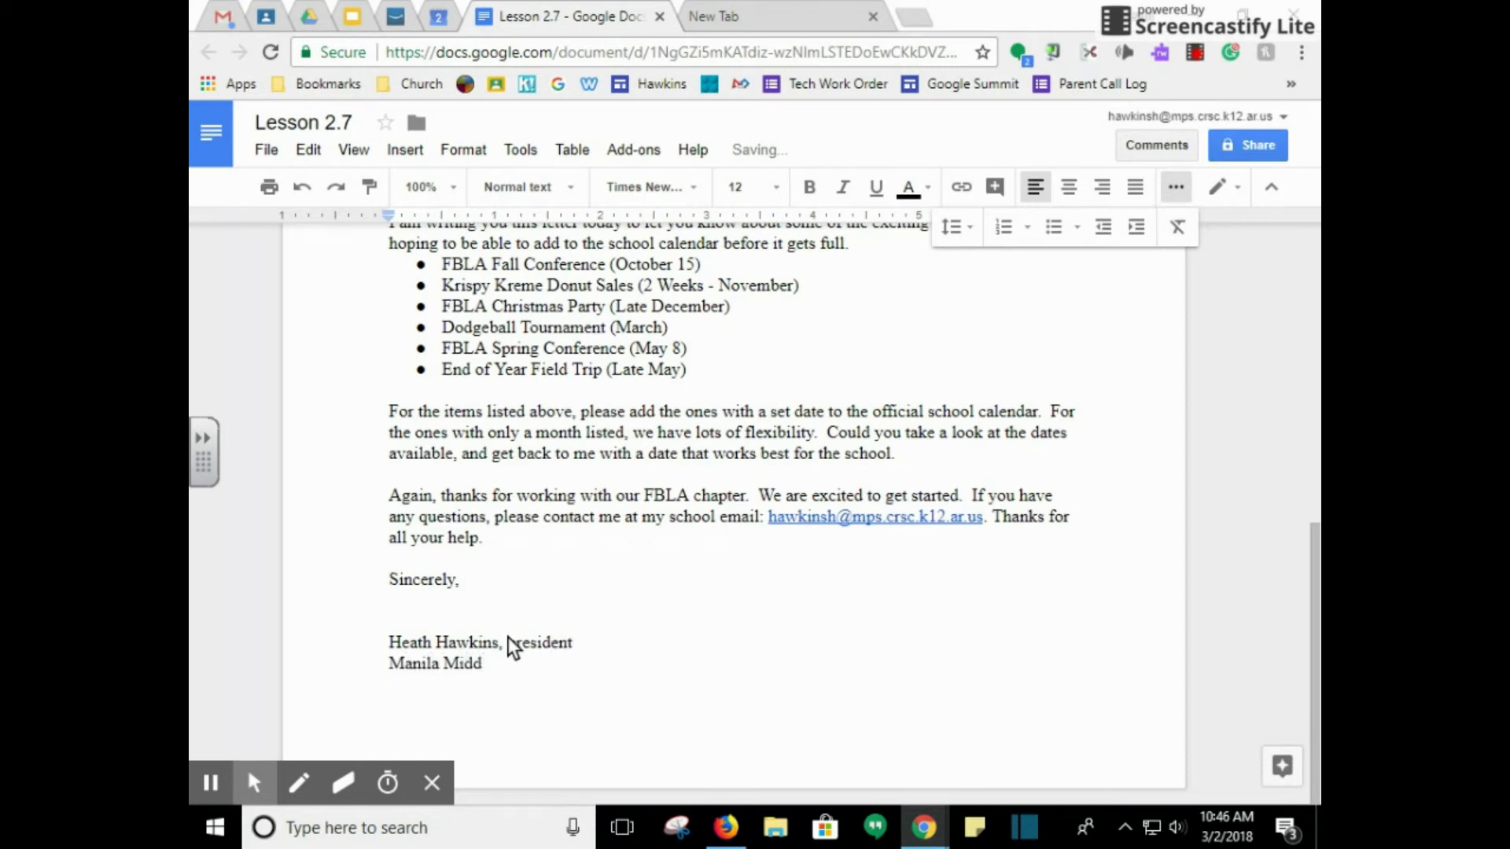
pyautogui.write('le School FBLA')
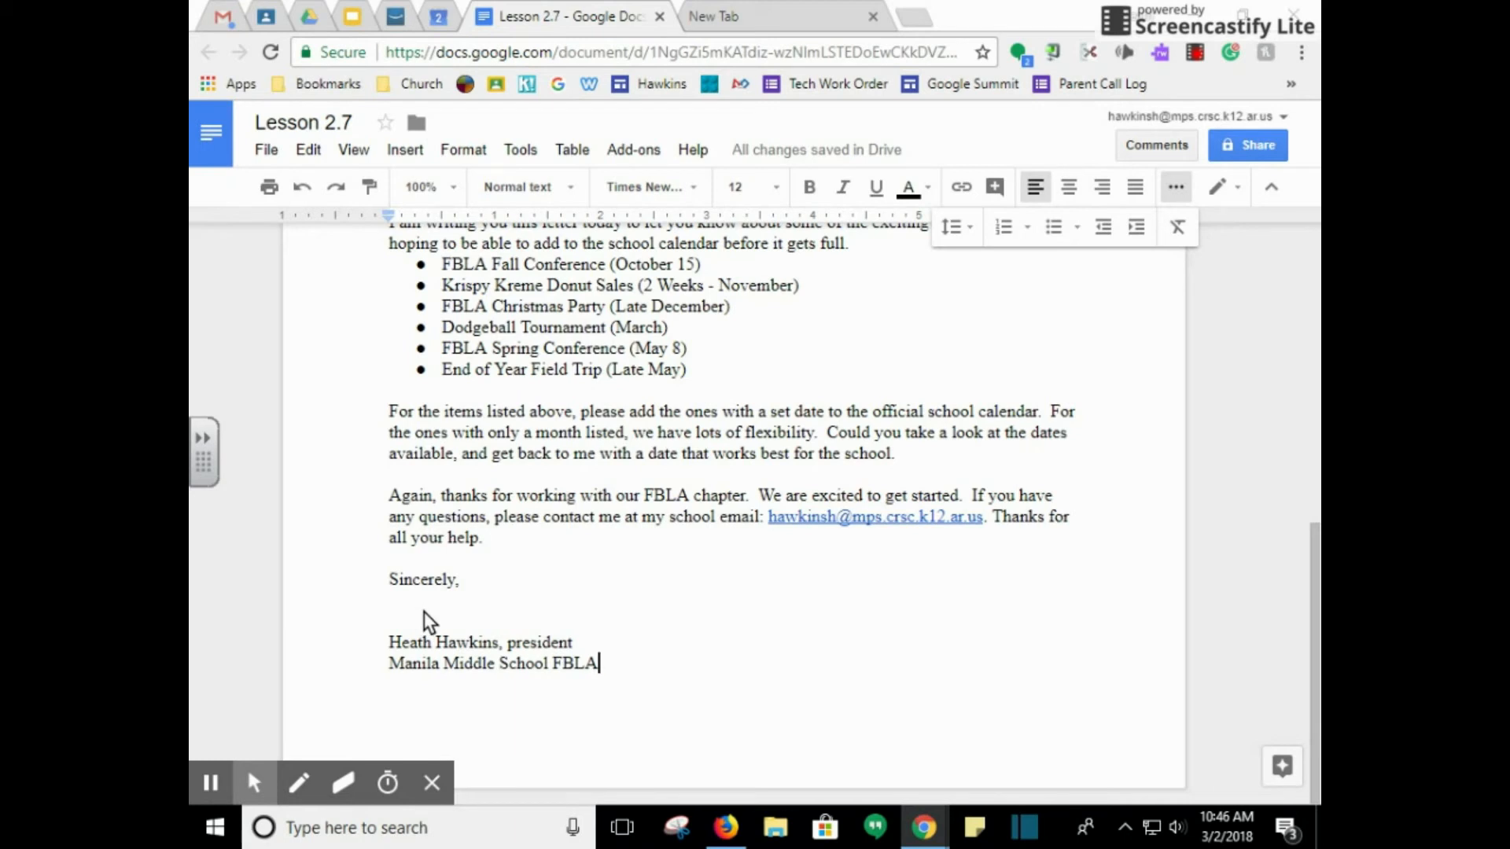
pyautogui.scroll(2, 539, 638)
pyautogui.scroll(-1, 549, 656)
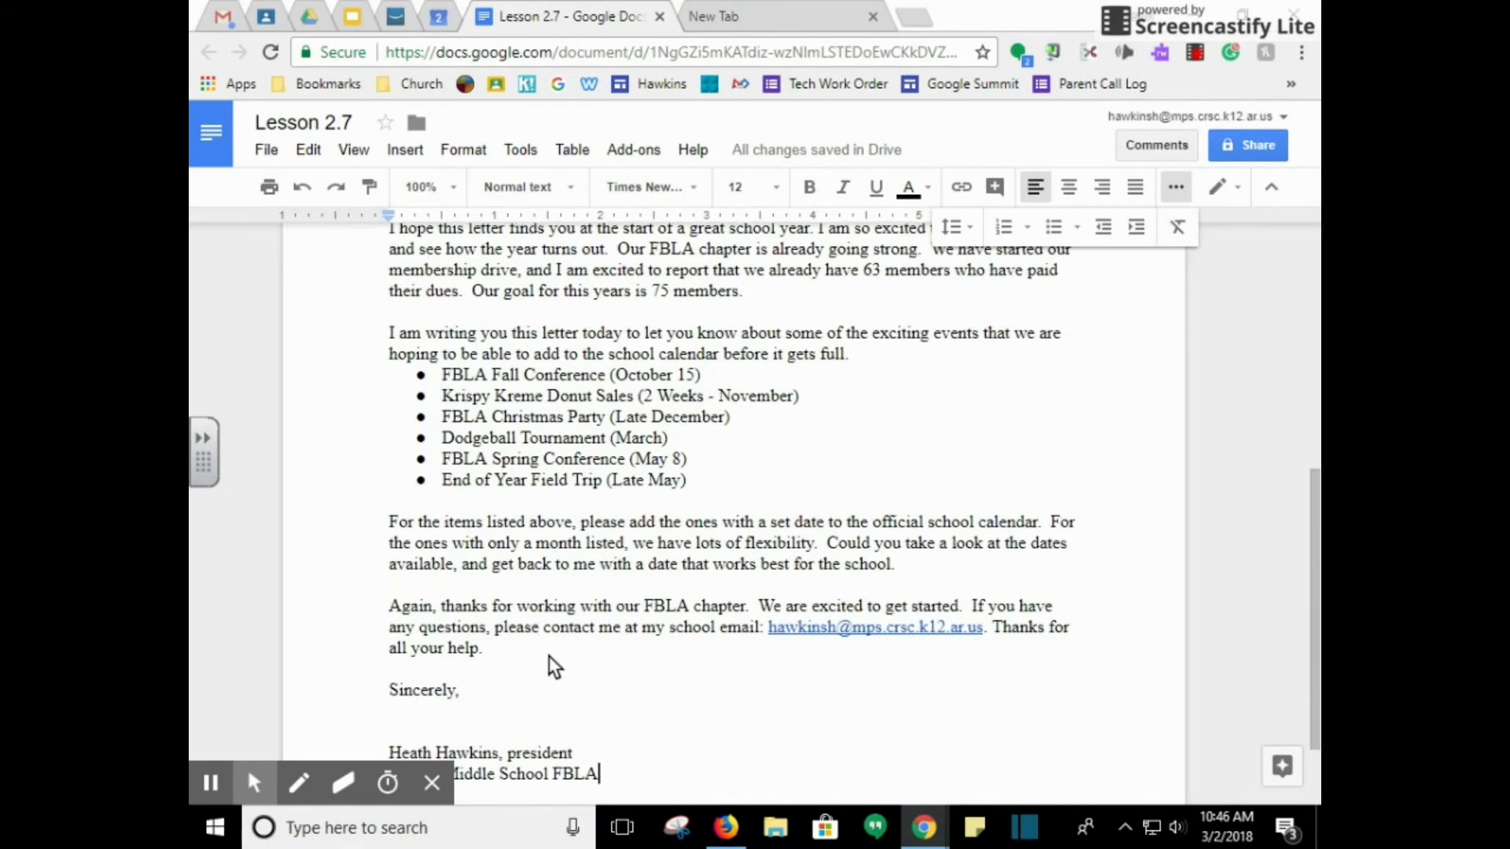
pyautogui.scroll(-1, 549, 656)
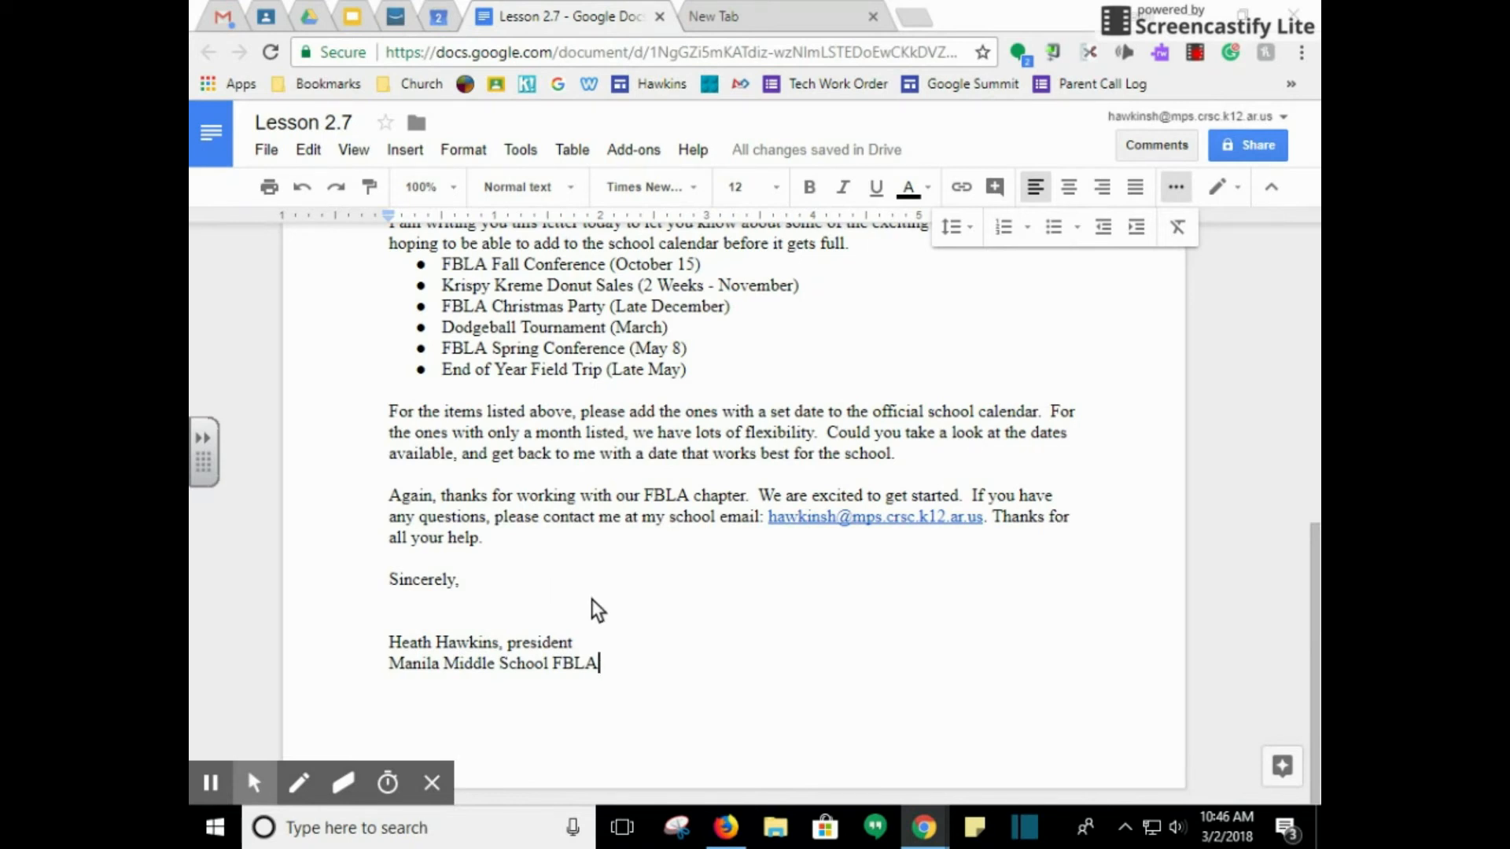
pyautogui.scroll(6, 719, 599)
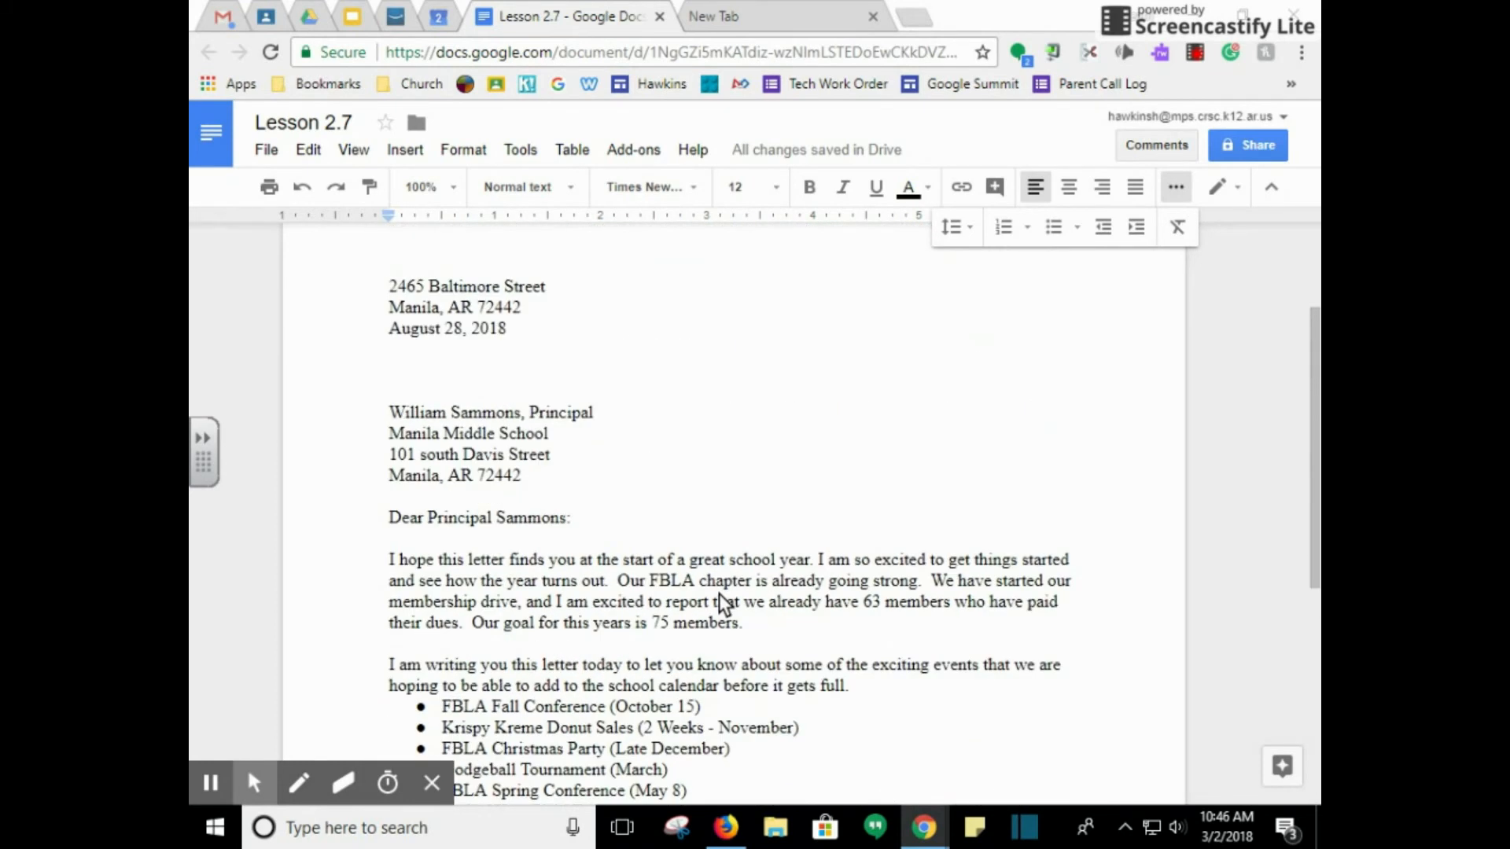
# Review the whole letter by zooming to 50%, then back to 75%
pyautogui.scroll(1, 719, 597)
pyautogui.click(454, 189)
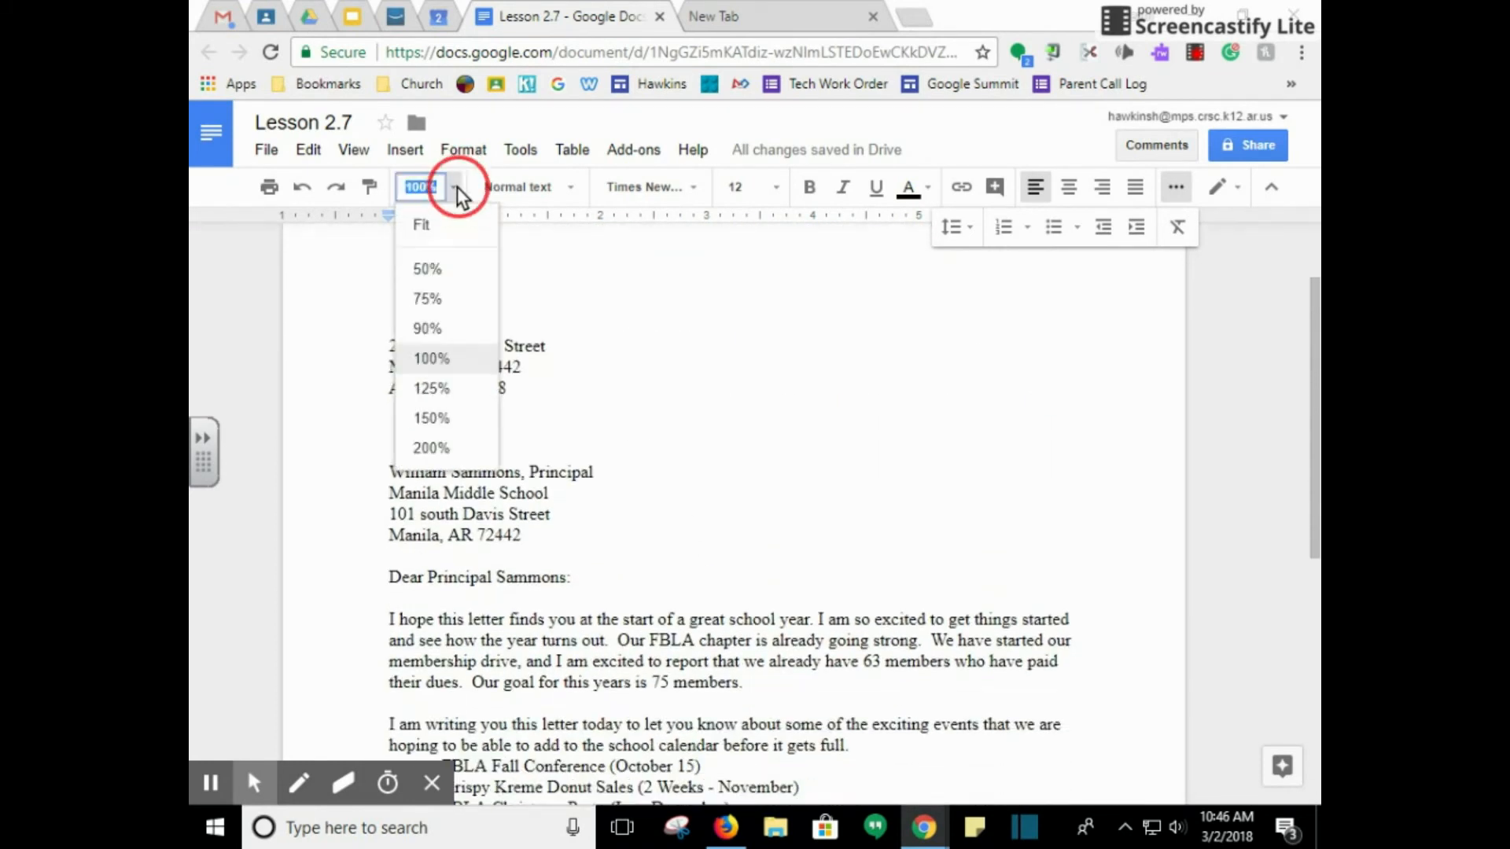
pyautogui.click(452, 271)
pyautogui.click(715, 529)
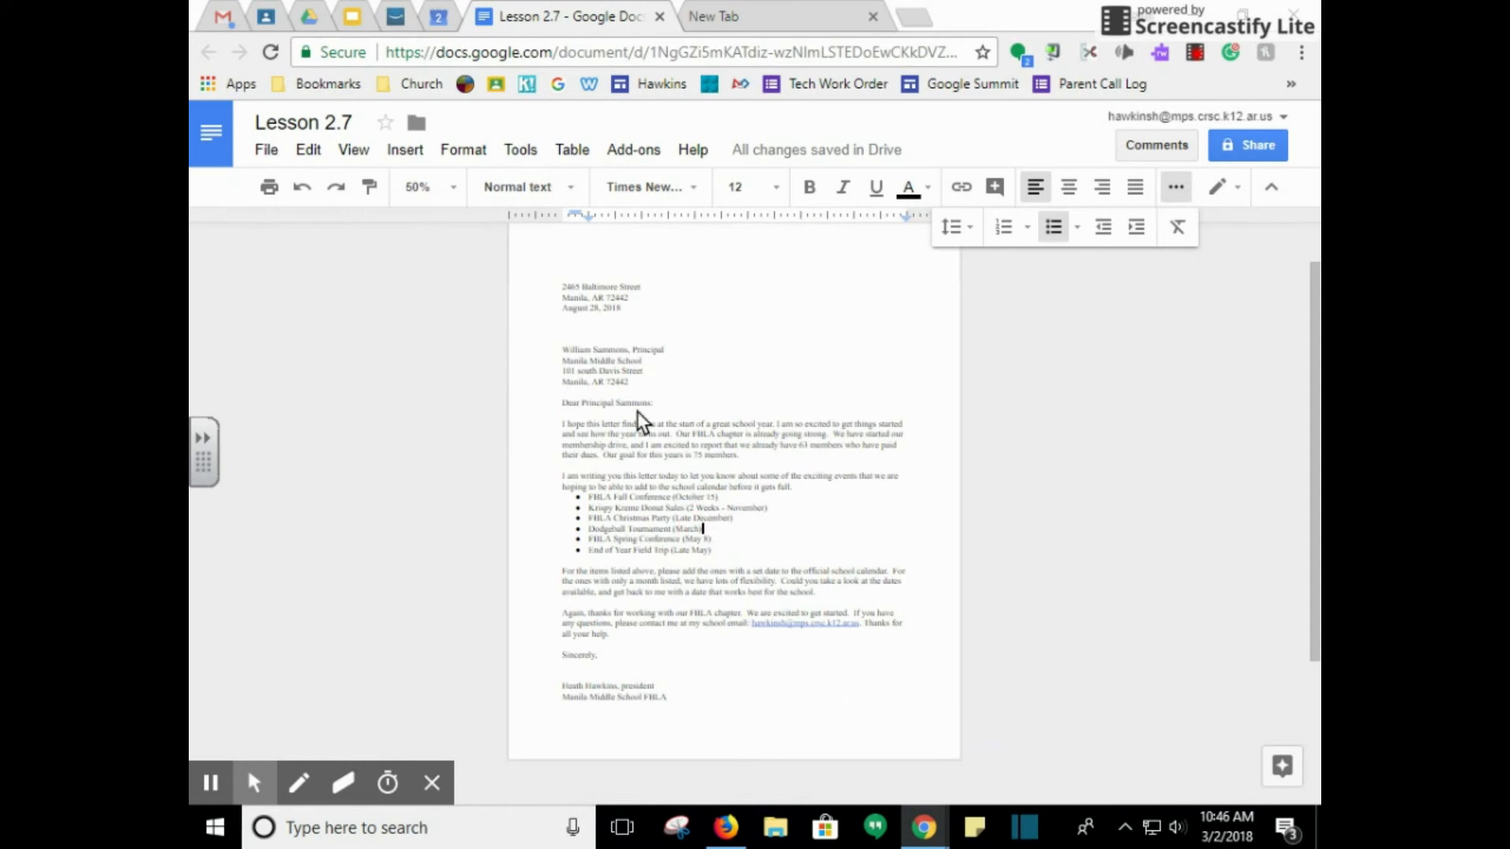
pyautogui.click(451, 194)
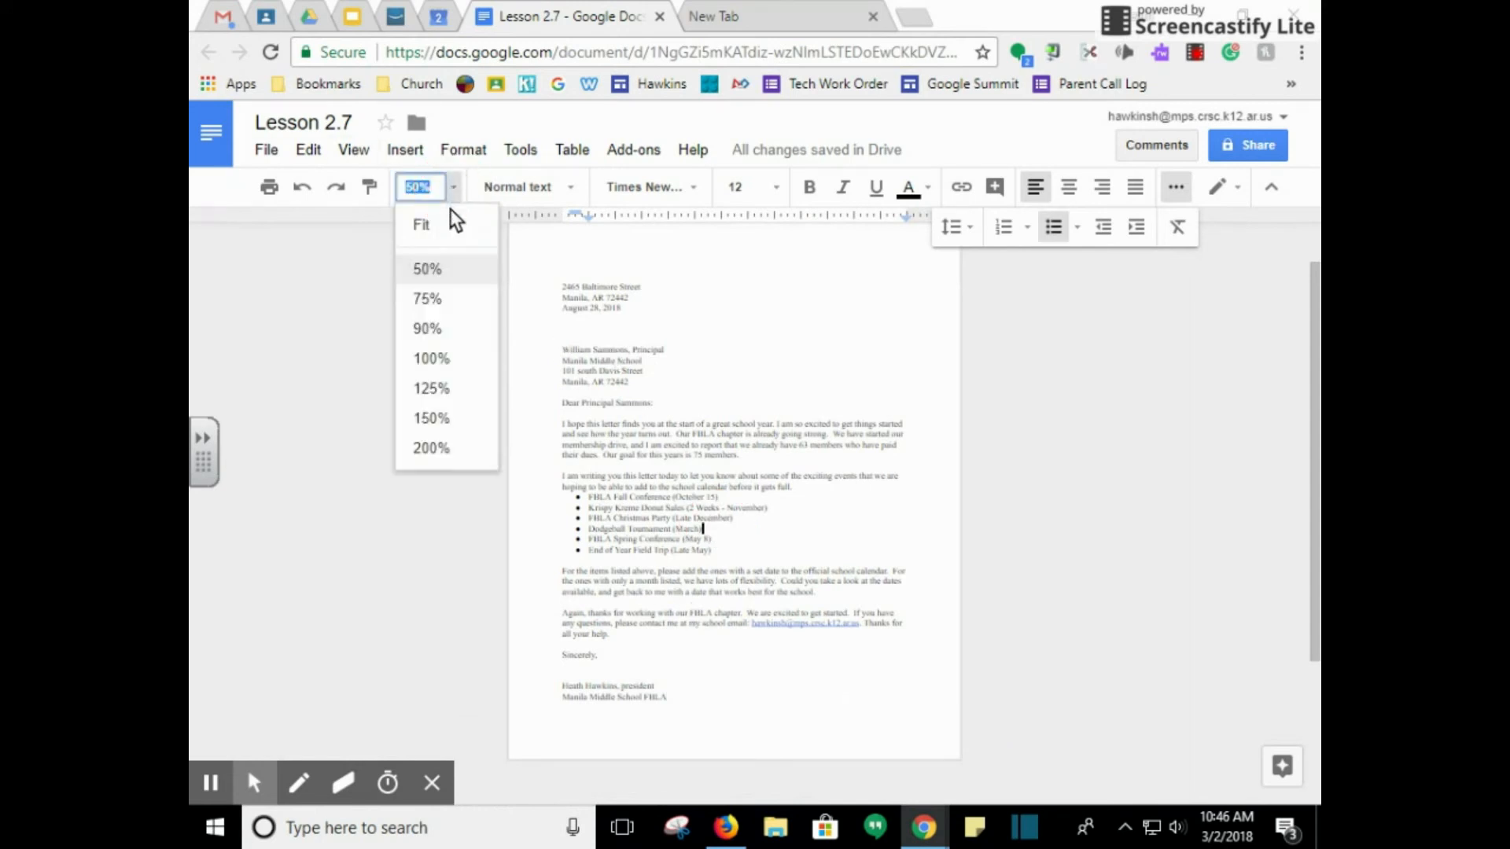
pyautogui.click(428, 299)
pyautogui.scroll(-1, 607, 383)
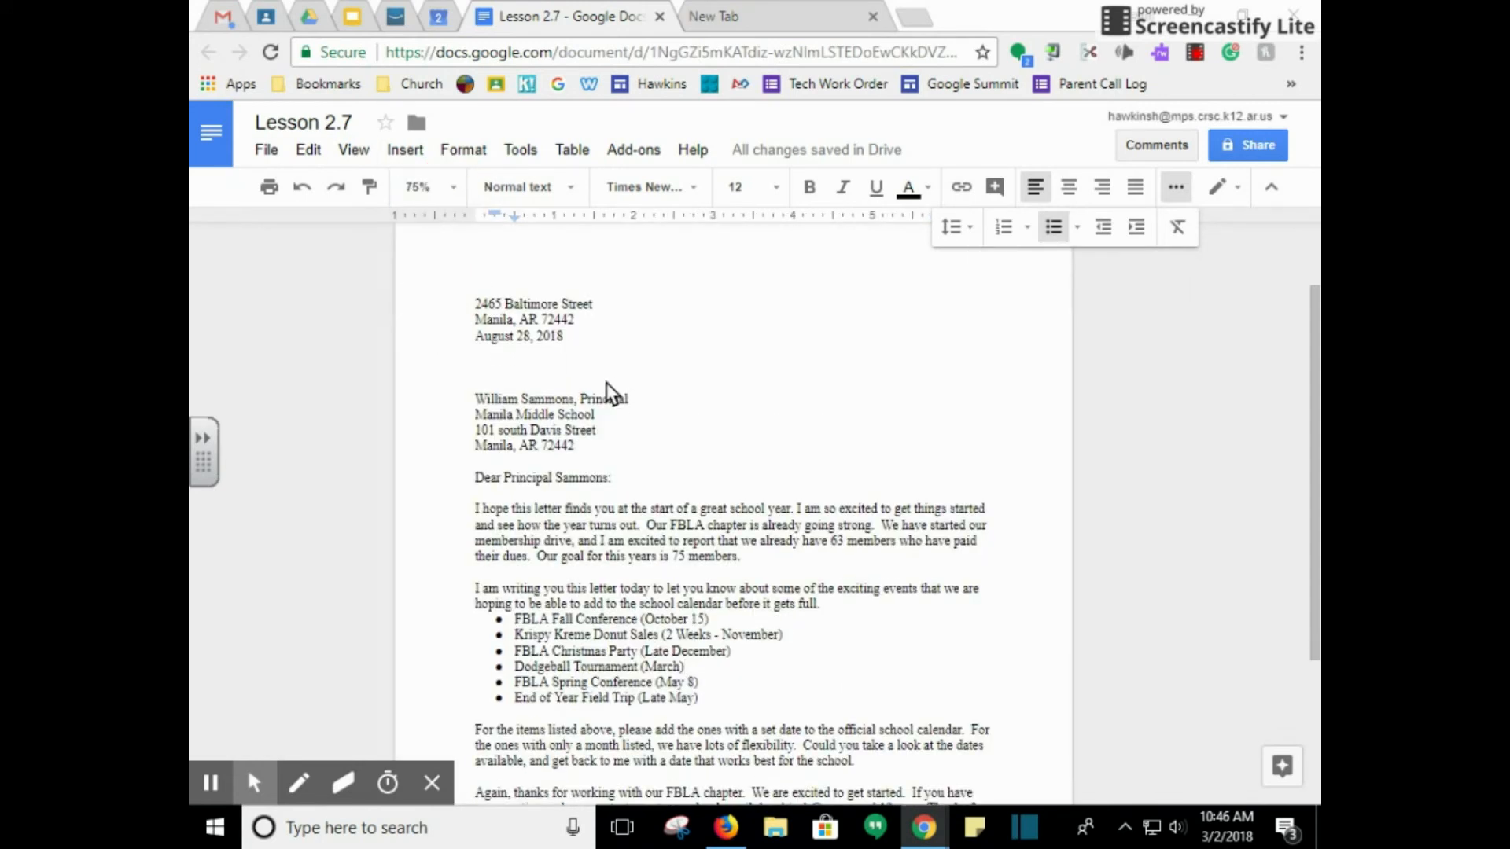
pyautogui.scroll(-2, 606, 384)
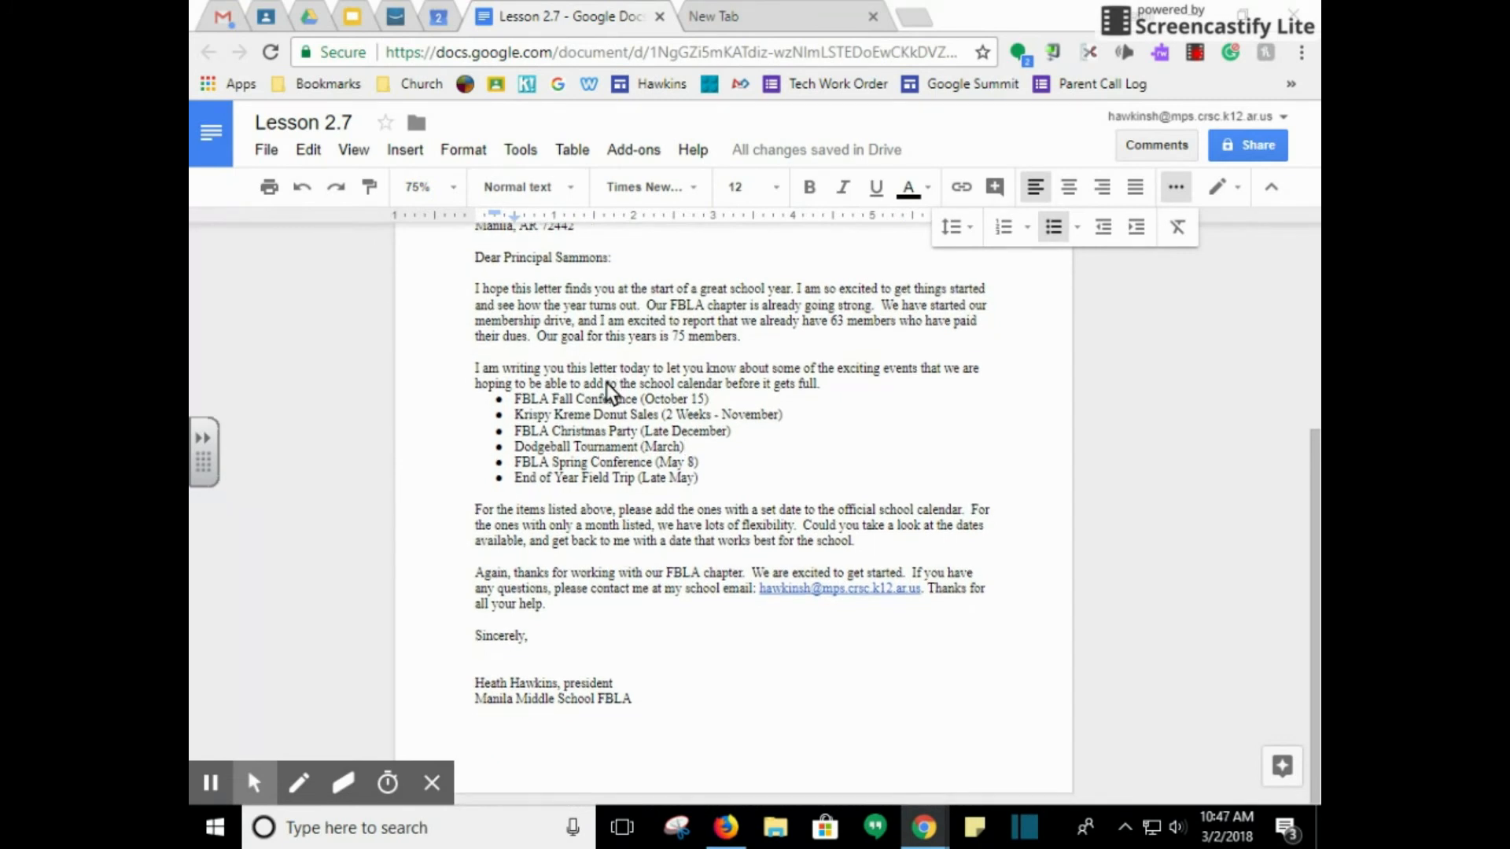
# Capitalize the signer's title so the signature line reads 'President'
pyautogui.click(571, 683)
pyautogui.press('BackSpace')
pyautogui.write('P')
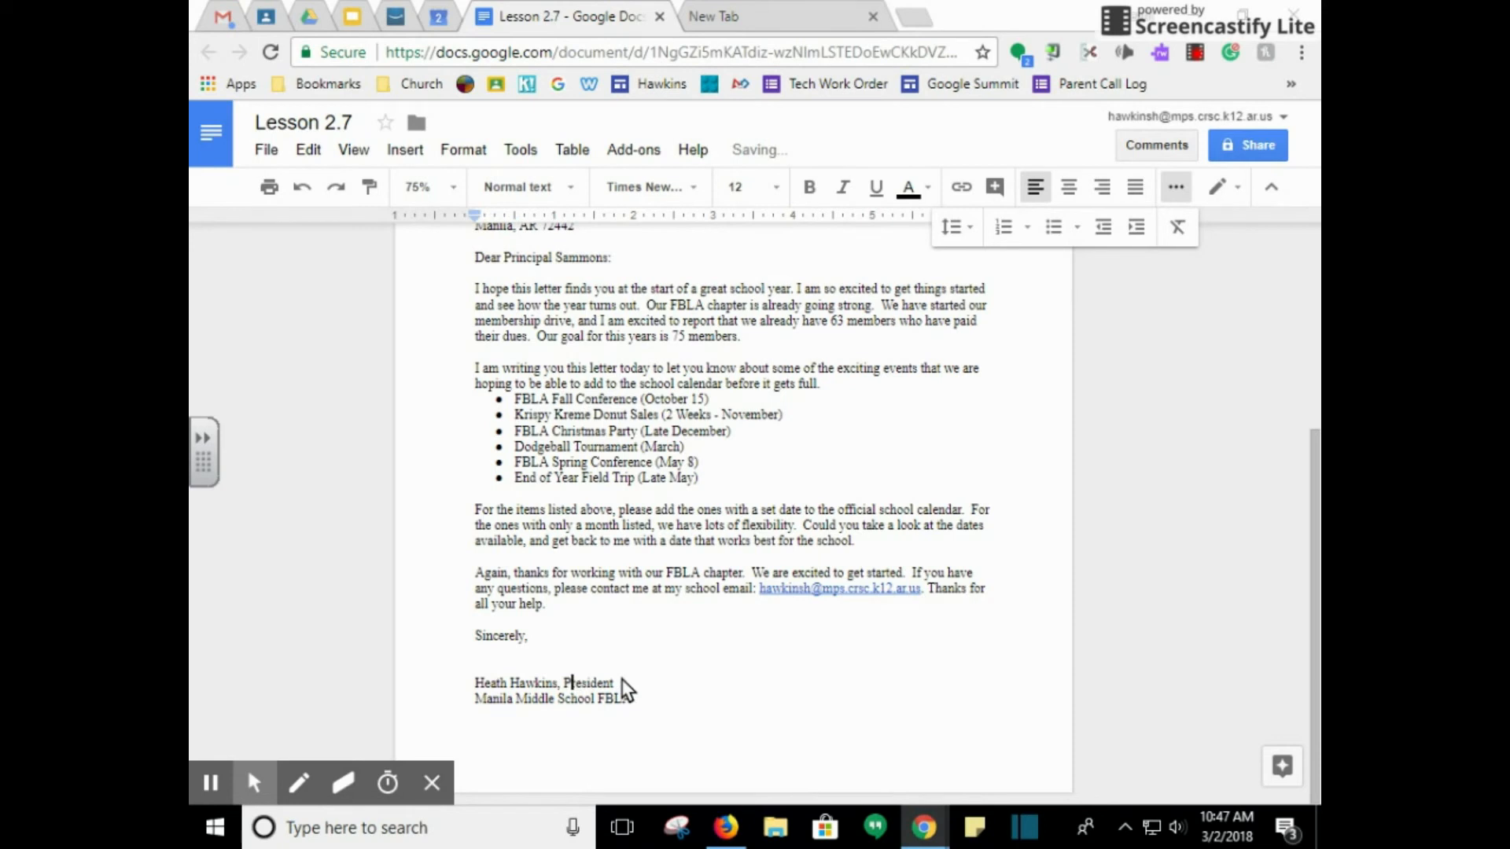
pyautogui.click(574, 643)
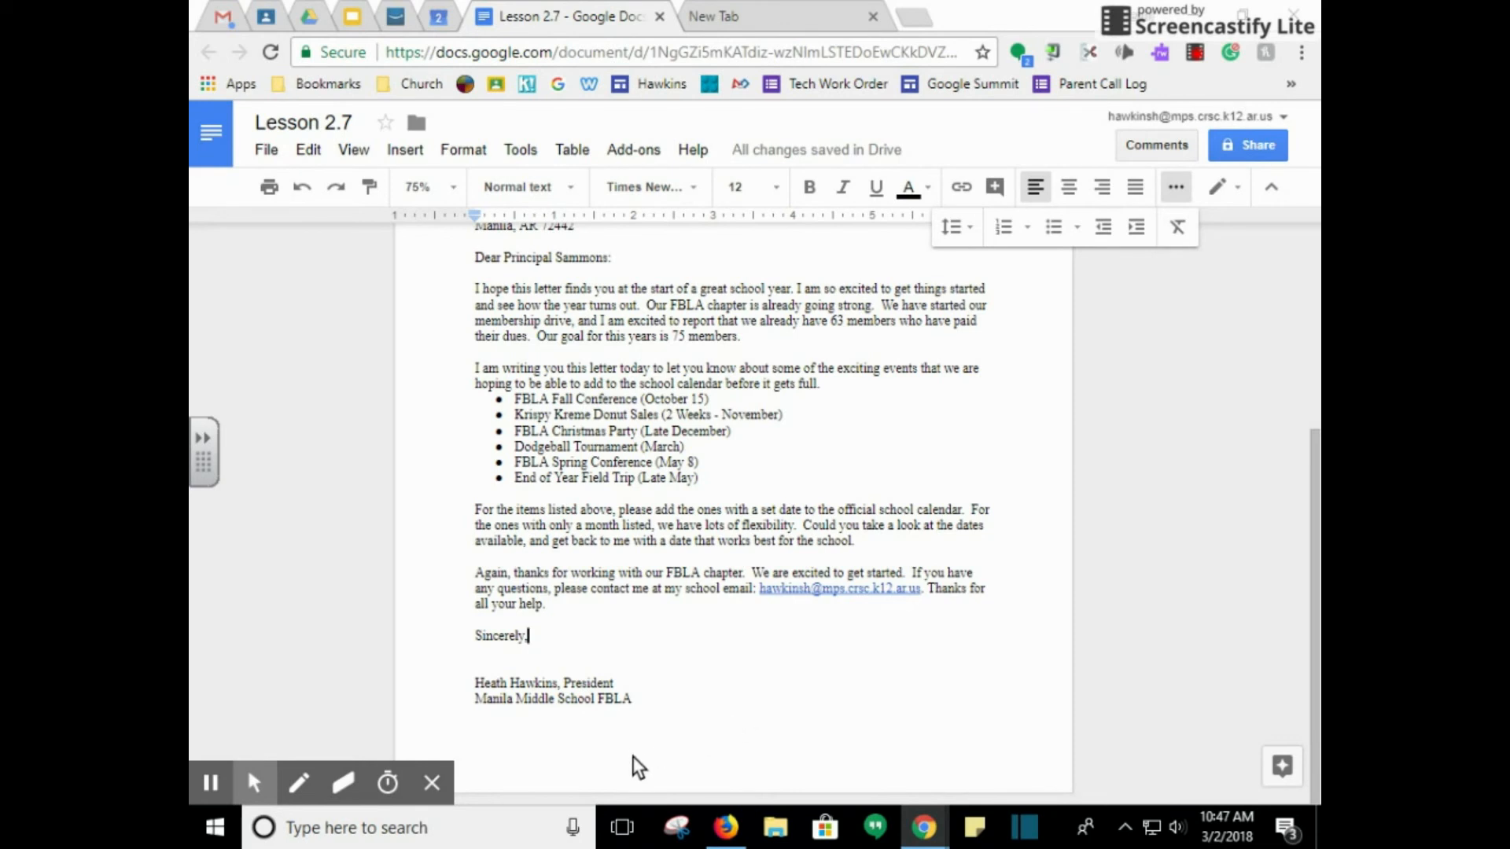
pyautogui.scroll(1, 635, 756)
pyautogui.scroll(2, 635, 756)
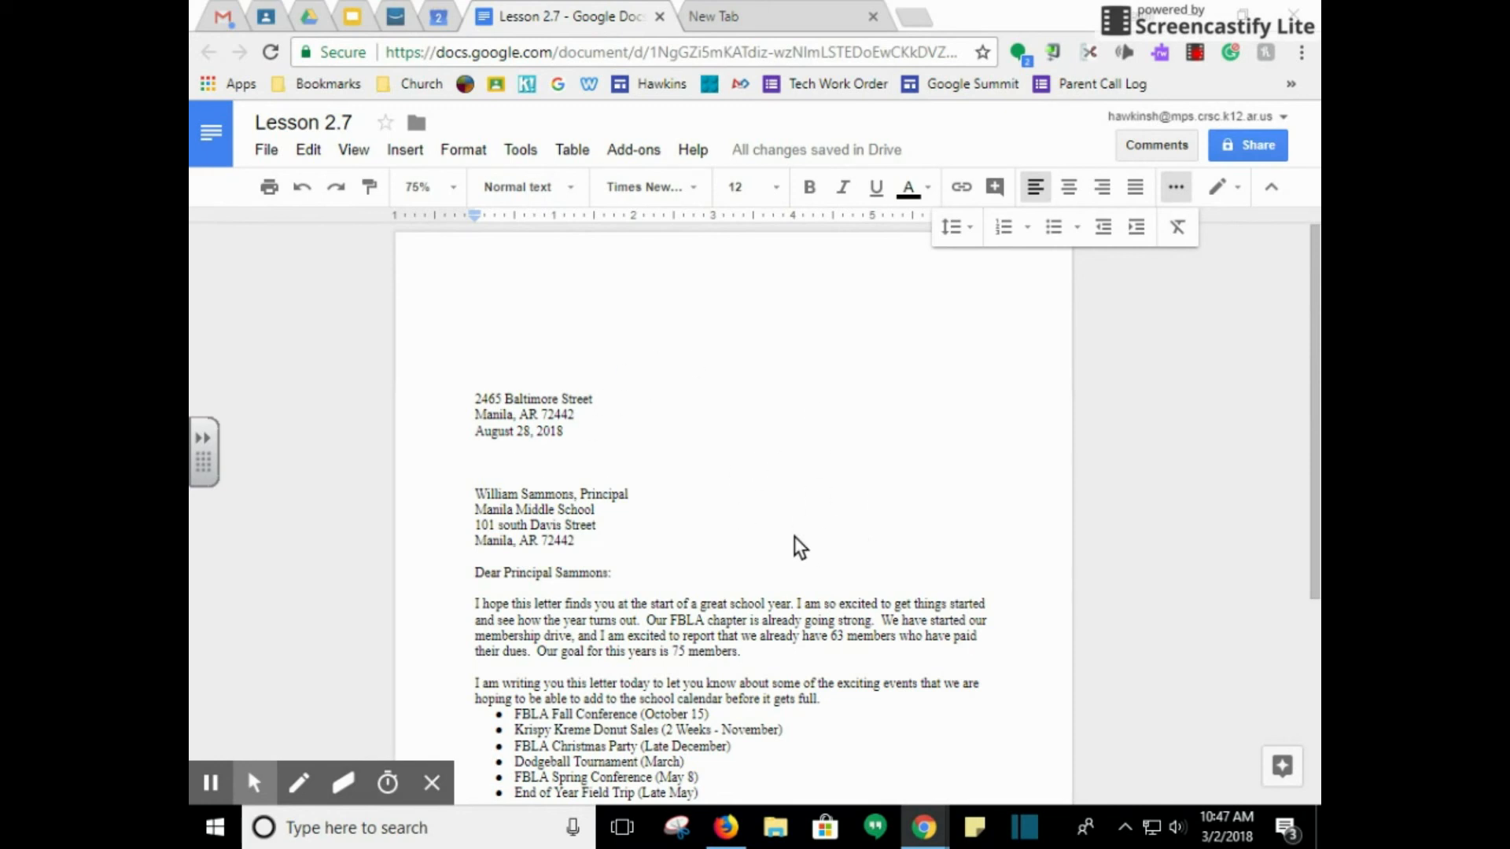
pyautogui.scroll(-2, 794, 536)
pyautogui.scroll(1, 794, 535)
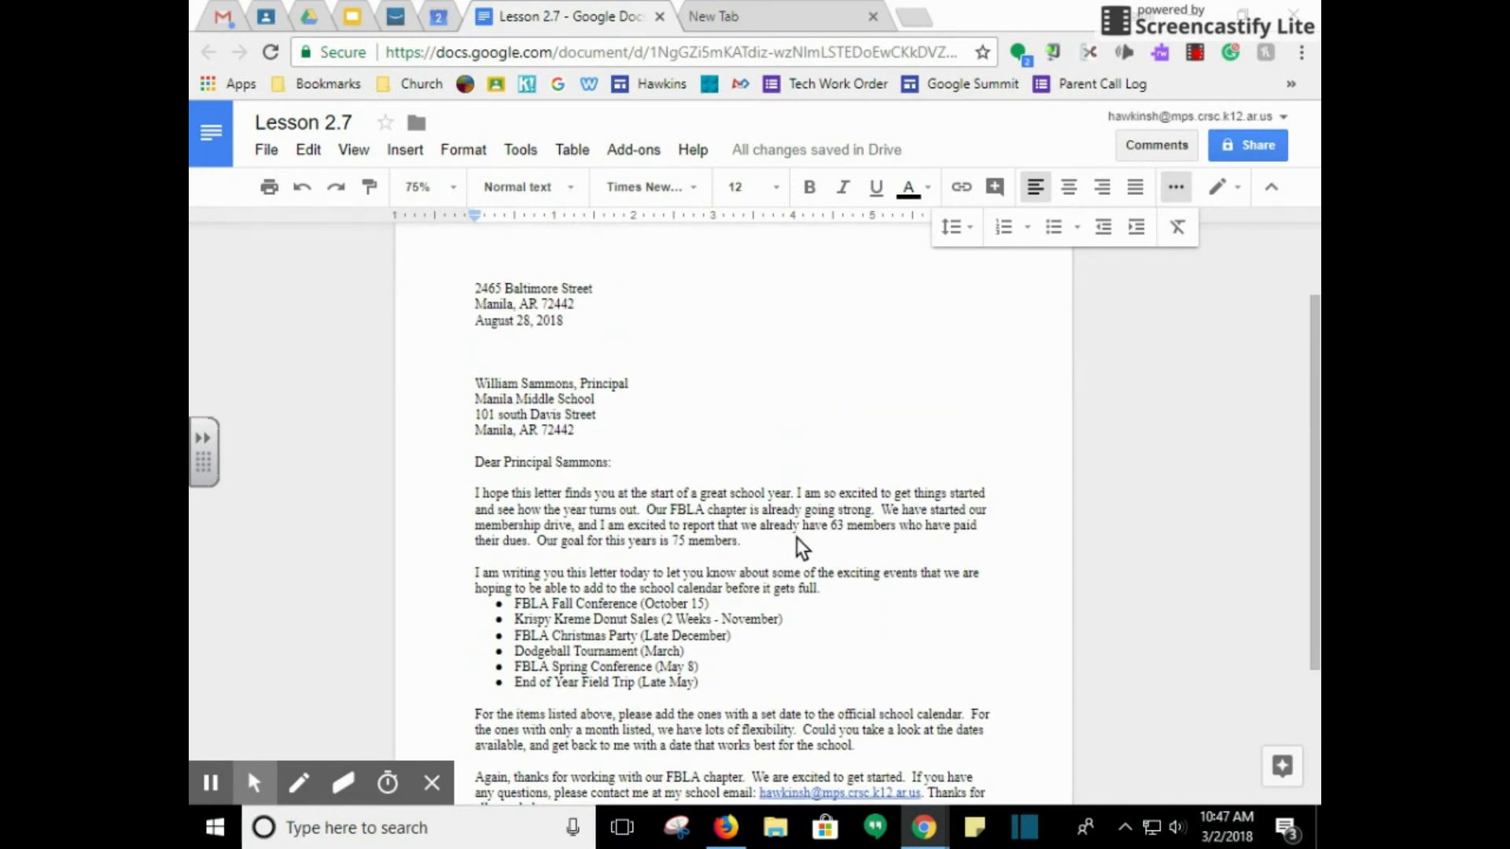